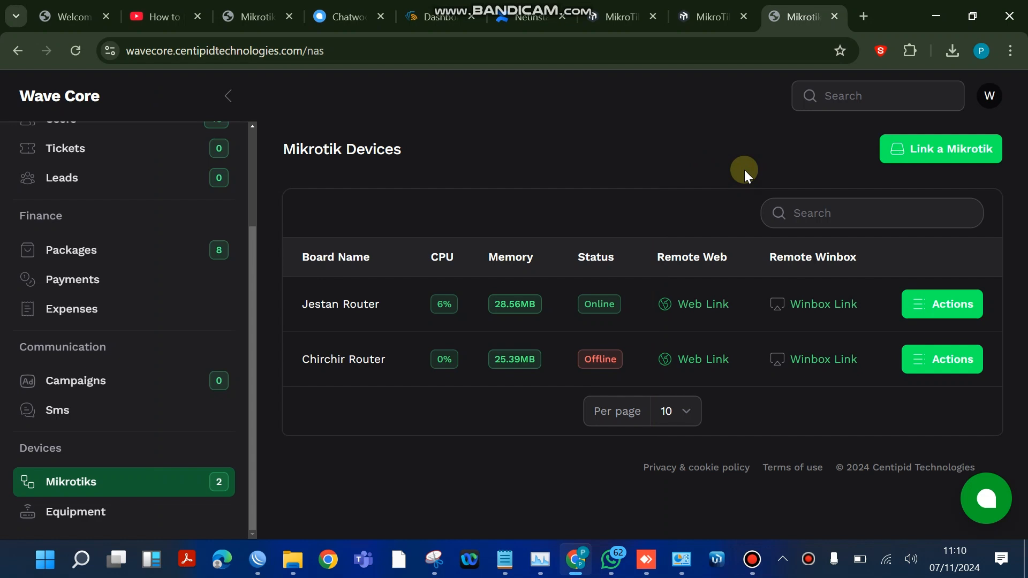
# - Switch to WinBox and connect to the neighbour at 192.168.1.171 as admin, entering the router password
pyautogui.click(283, 559)
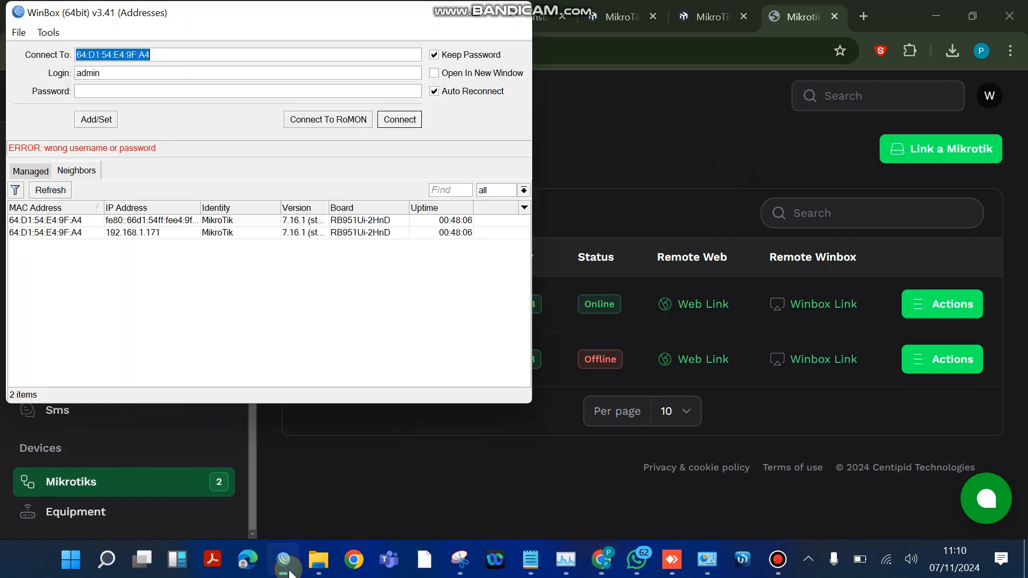
pyautogui.click(59, 234)
pyautogui.click(181, 94)
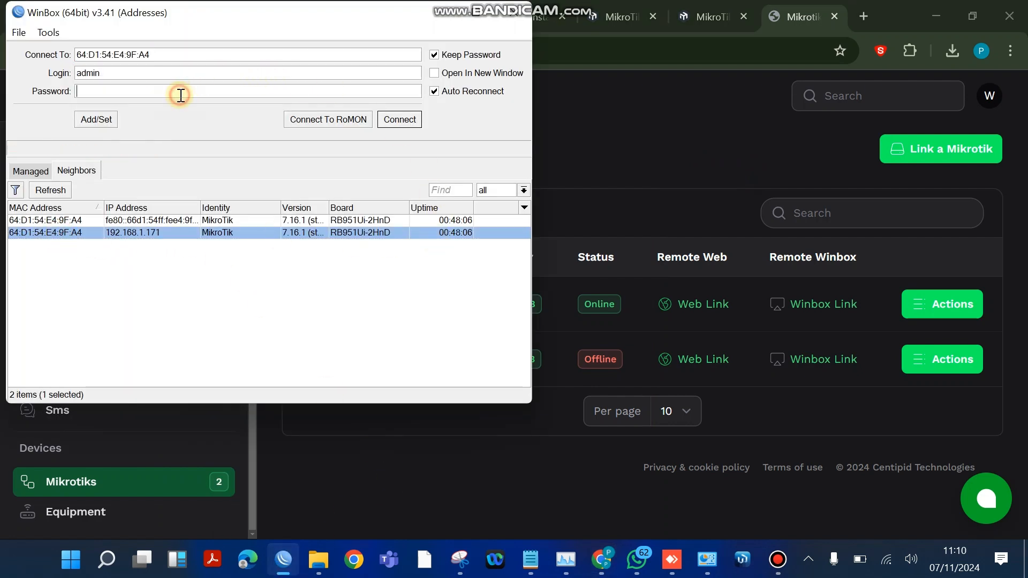
pyautogui.write('***')
pyautogui.press('Return')
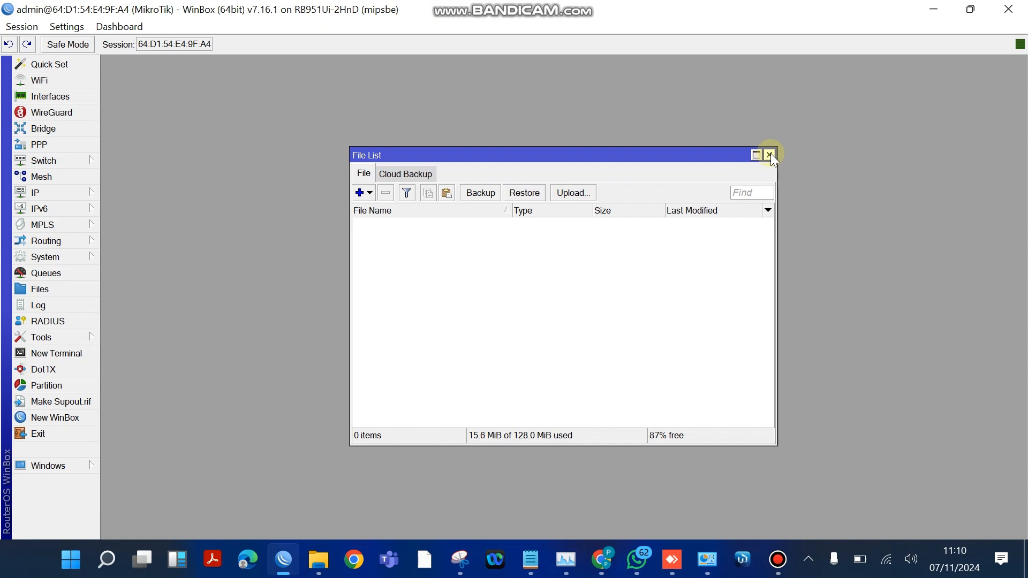
# - Reset the router's configuration with No Default Configuration enabled and confirm the reboot
pyautogui.click(770, 155)
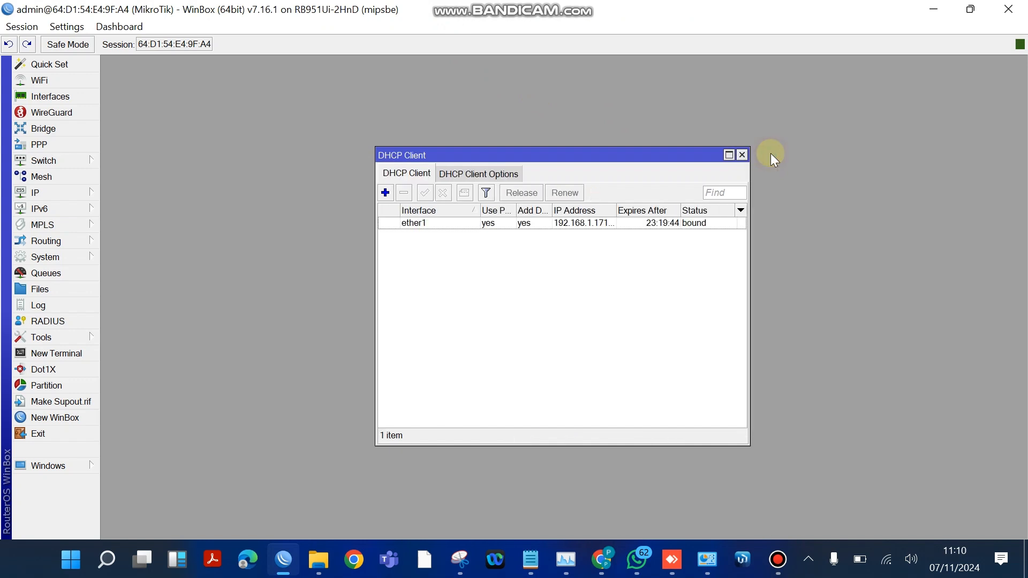
pyautogui.click(53, 258)
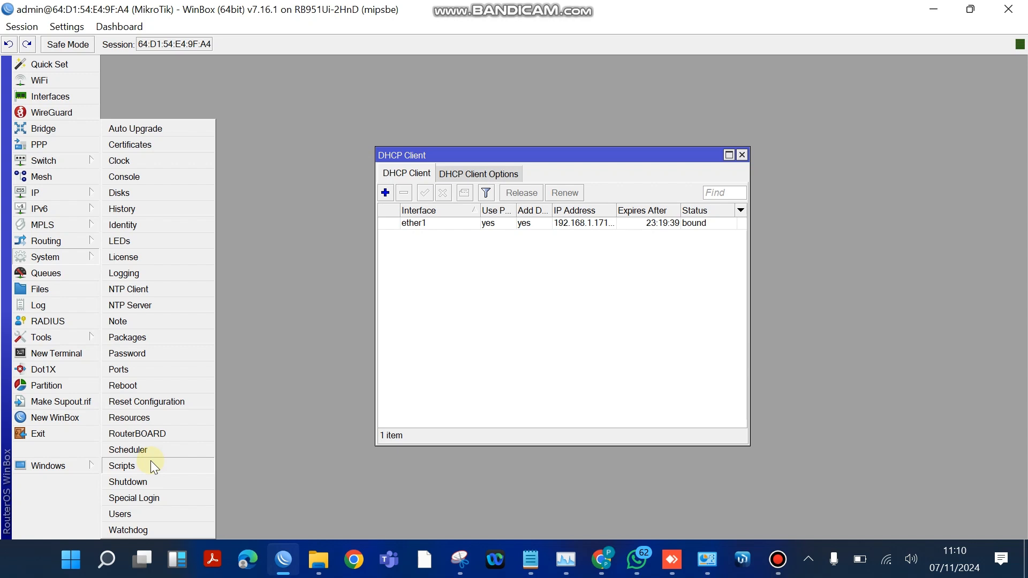
pyautogui.click(165, 403)
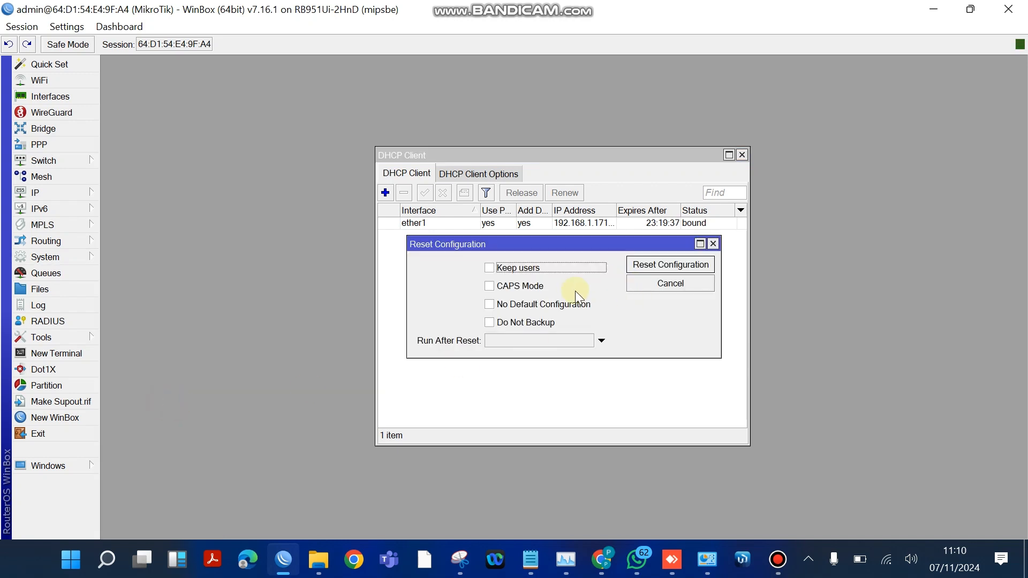
pyautogui.click(524, 305)
pyautogui.click(667, 268)
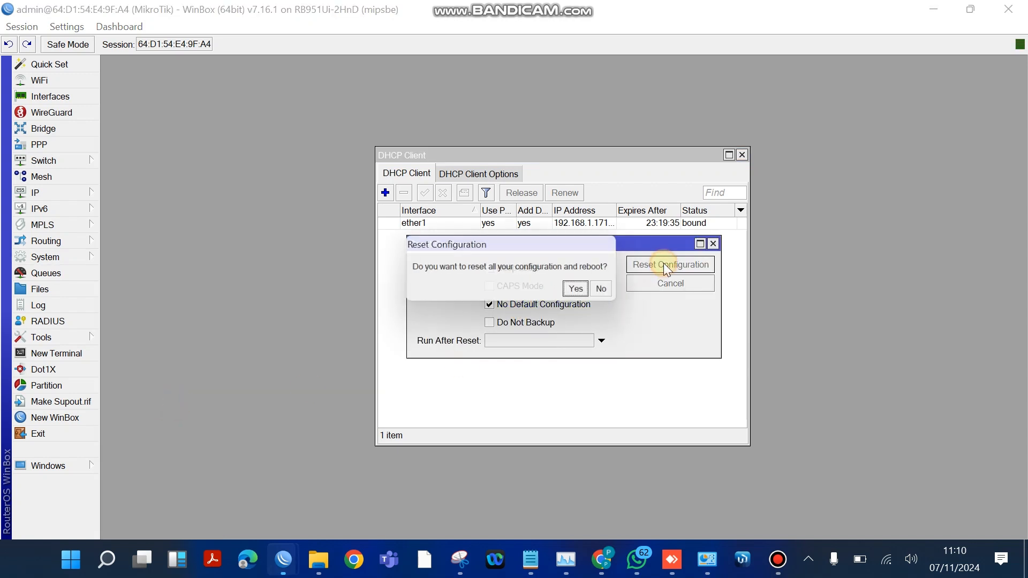
pyautogui.click(578, 290)
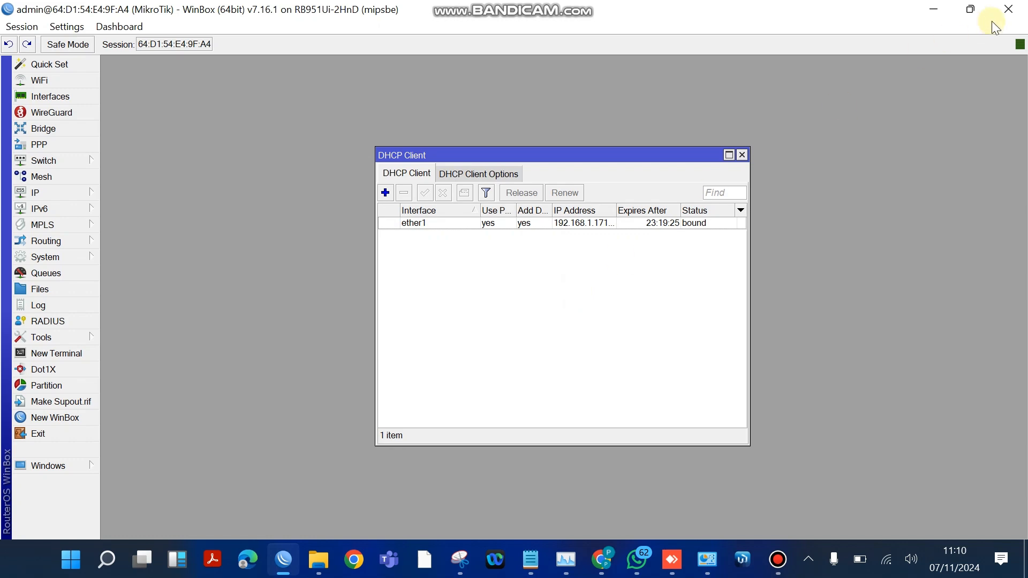
# - Switch to the Wave Core dashboard in the browser and start linking a Mikrotik named wavecore3 with RouterOS version 7
pyautogui.click(941, 6)
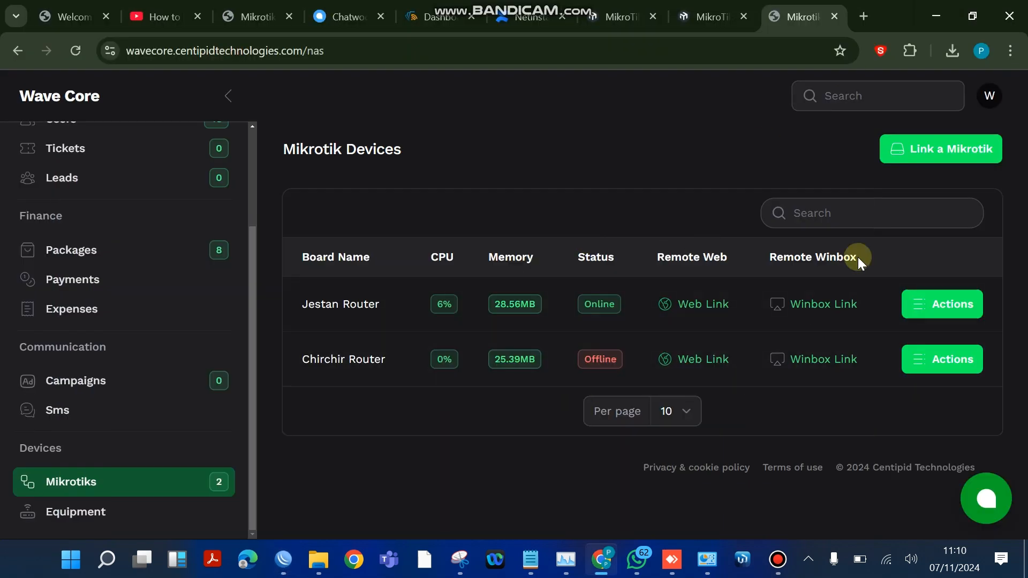
pyautogui.click(921, 149)
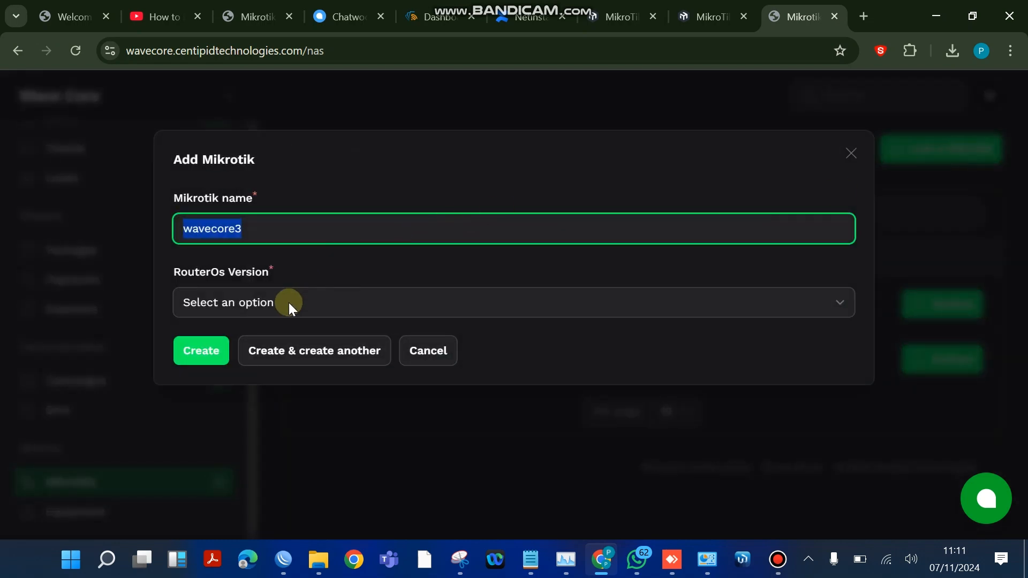
pyautogui.click(288, 303)
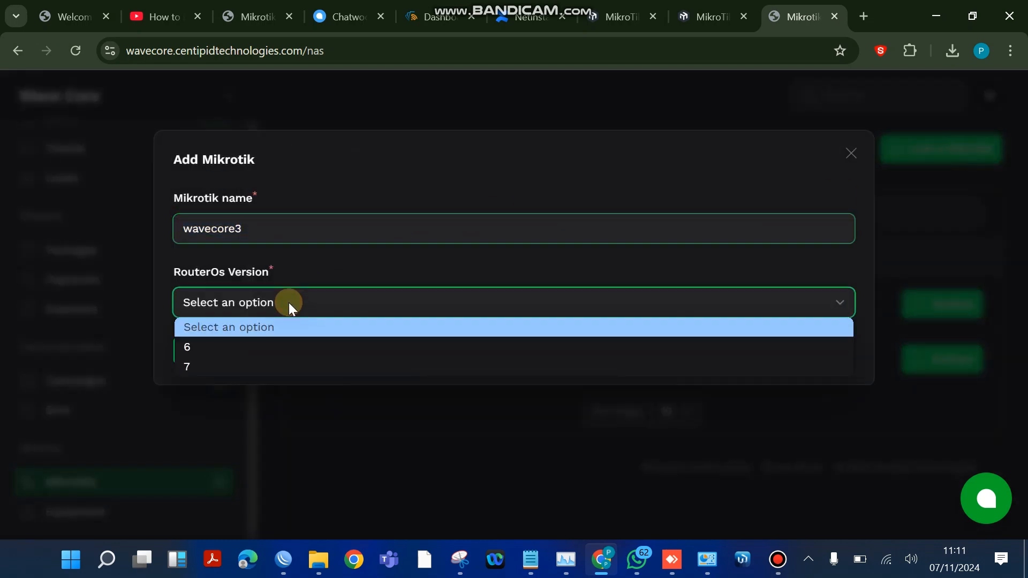
pyautogui.click(206, 364)
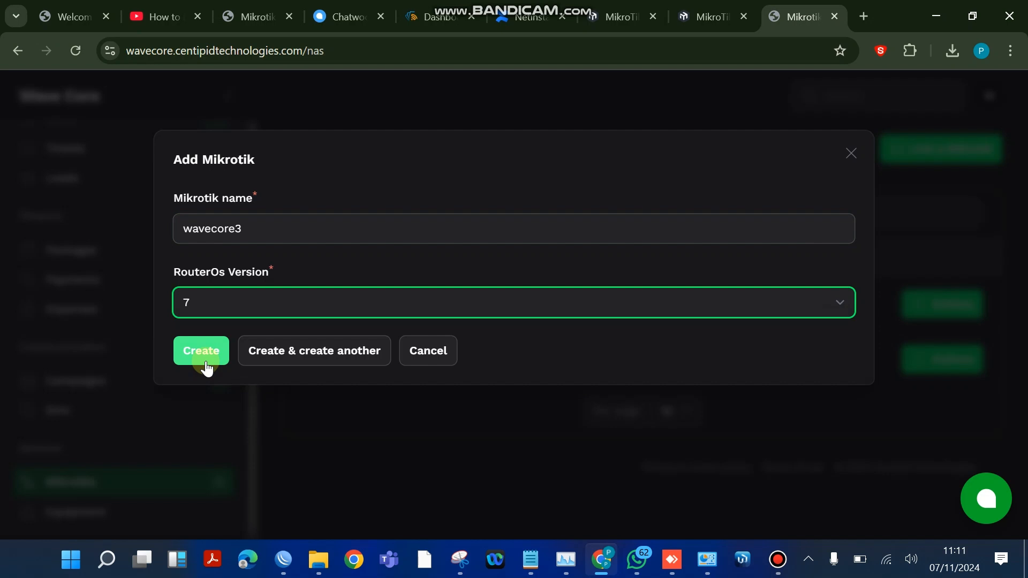
# - Switch to WinBox, cancel the pending login and widen the Version column to check the router's RouterOS version
pyautogui.click(283, 571)
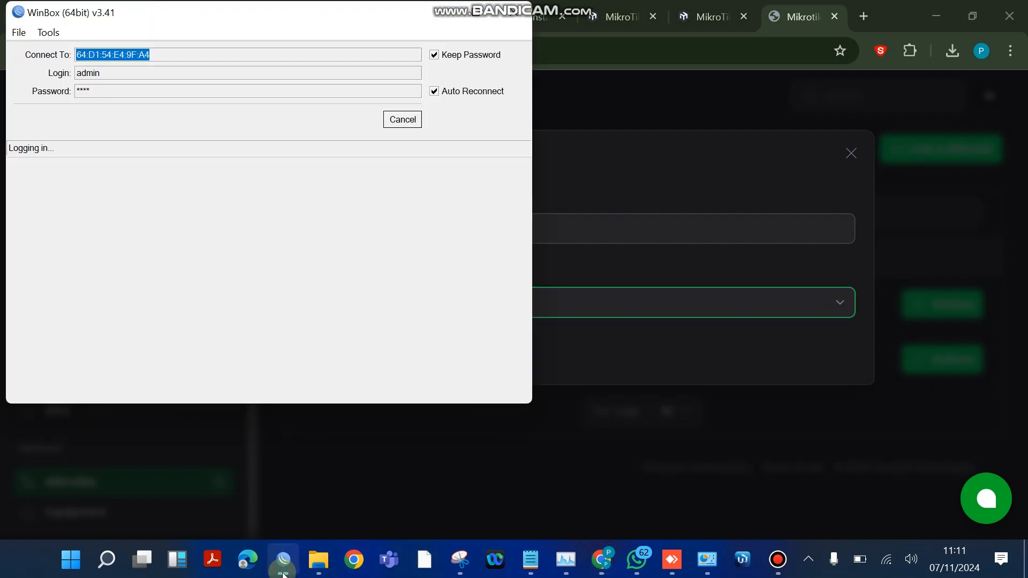
pyautogui.click(402, 119)
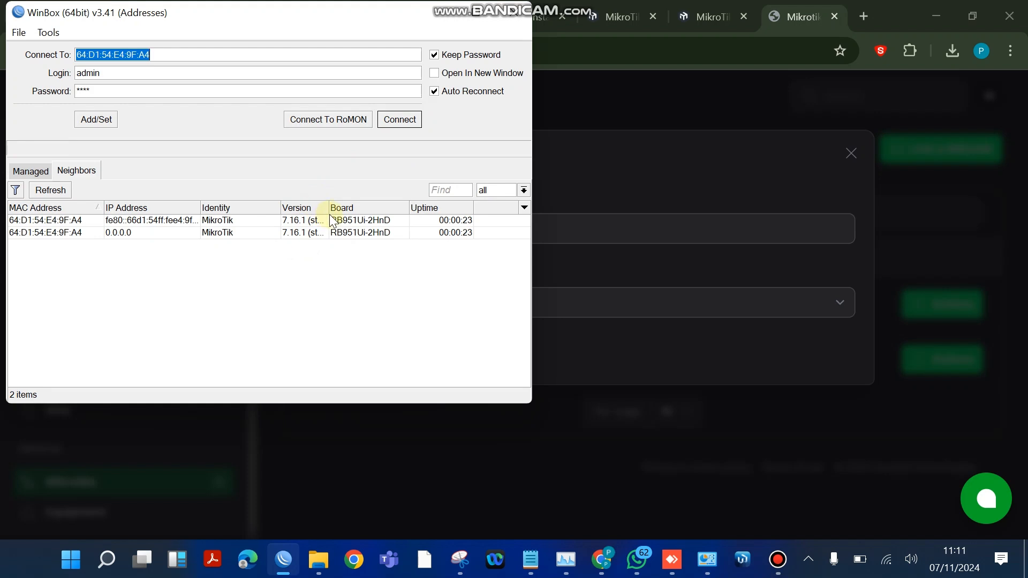
pyautogui.moveTo(330, 214); pyautogui.dragTo(416, 220)
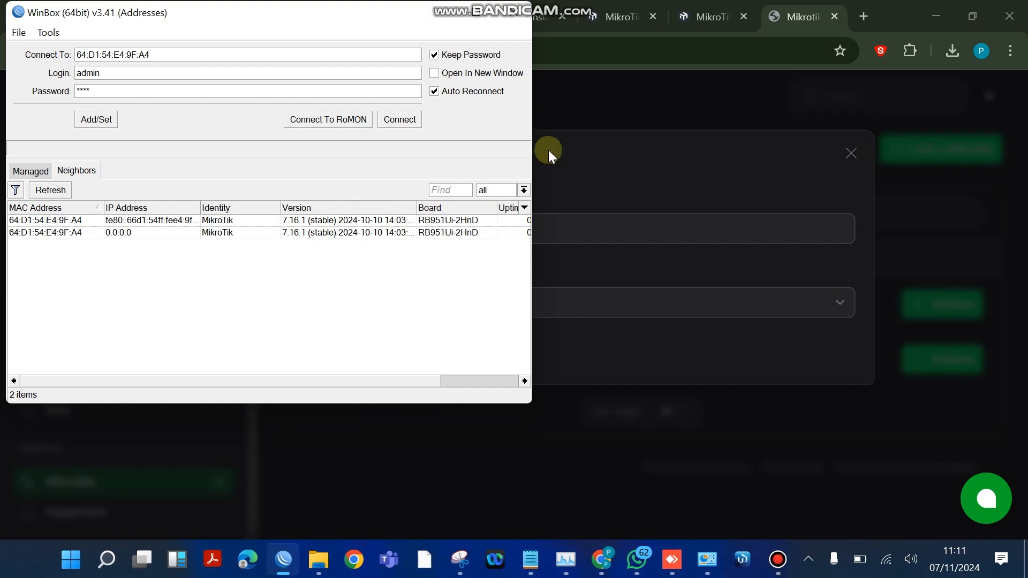
# - Connect to the reset router as admin with a blank password, check its RouterOS version, and close the session
pyautogui.click(49, 232)
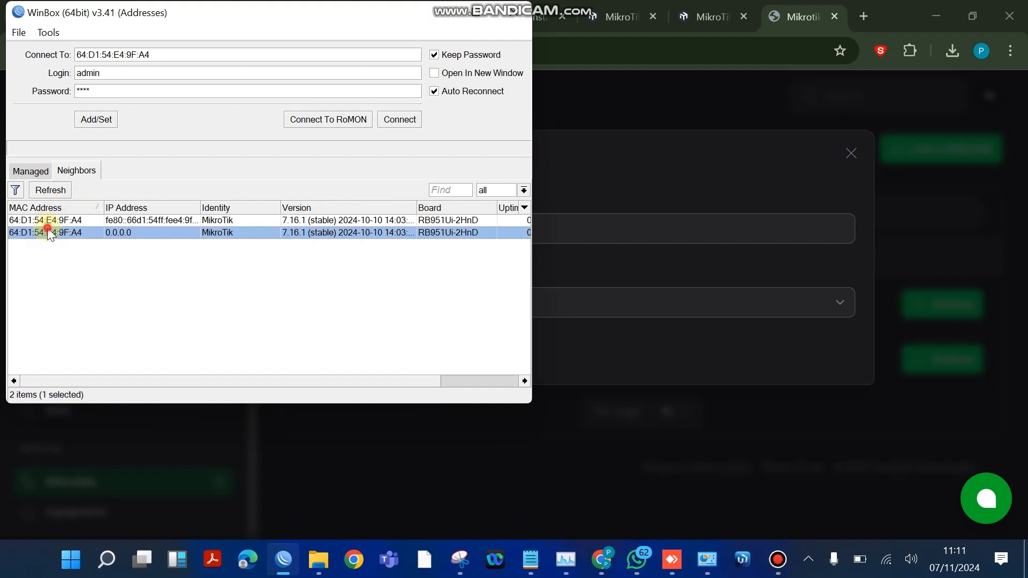
pyautogui.doubleClick(122, 92)
pyautogui.press('BackSpace')
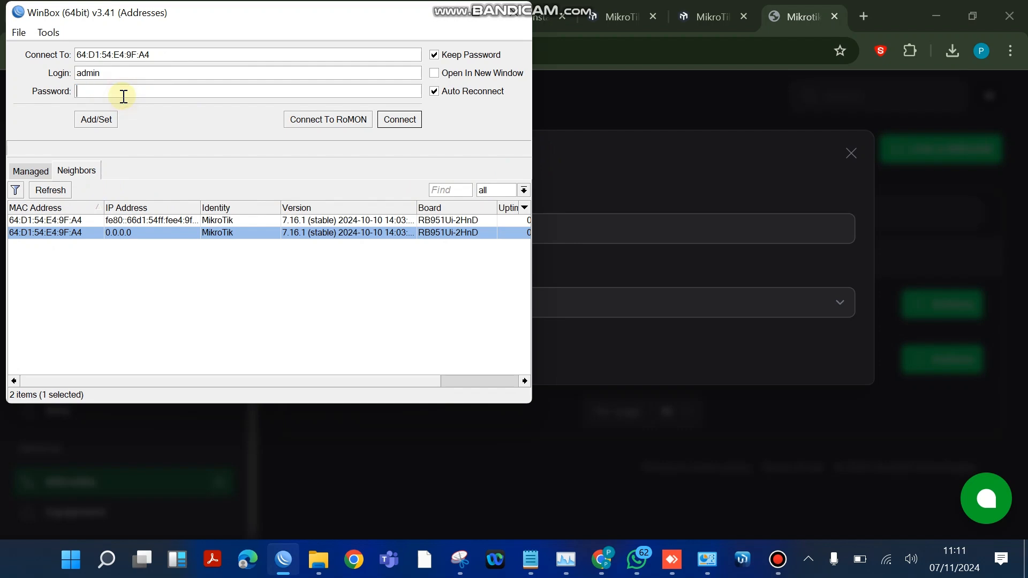
pyautogui.press('Return')
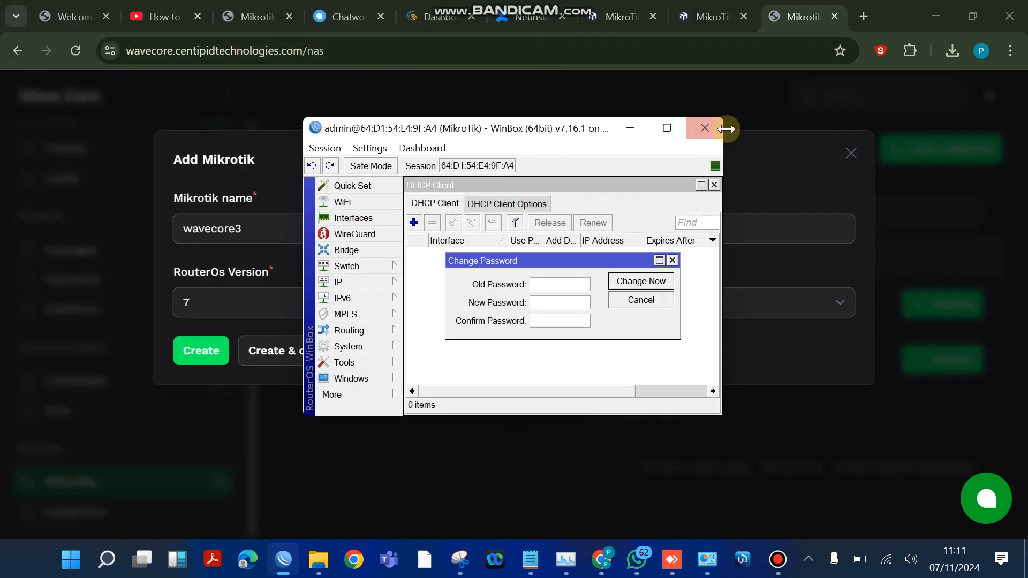
pyautogui.click(666, 128)
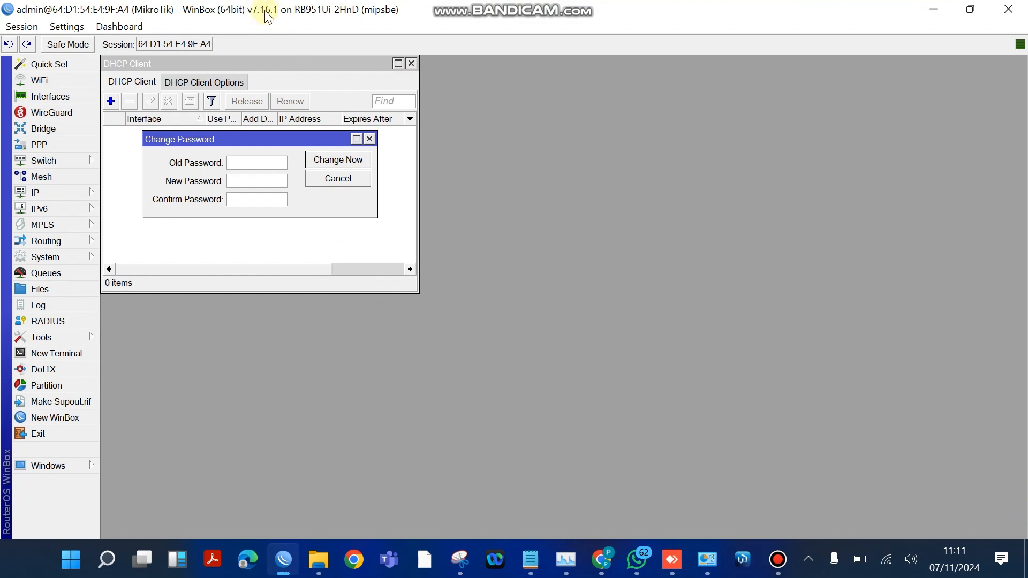
pyautogui.click(1009, 9)
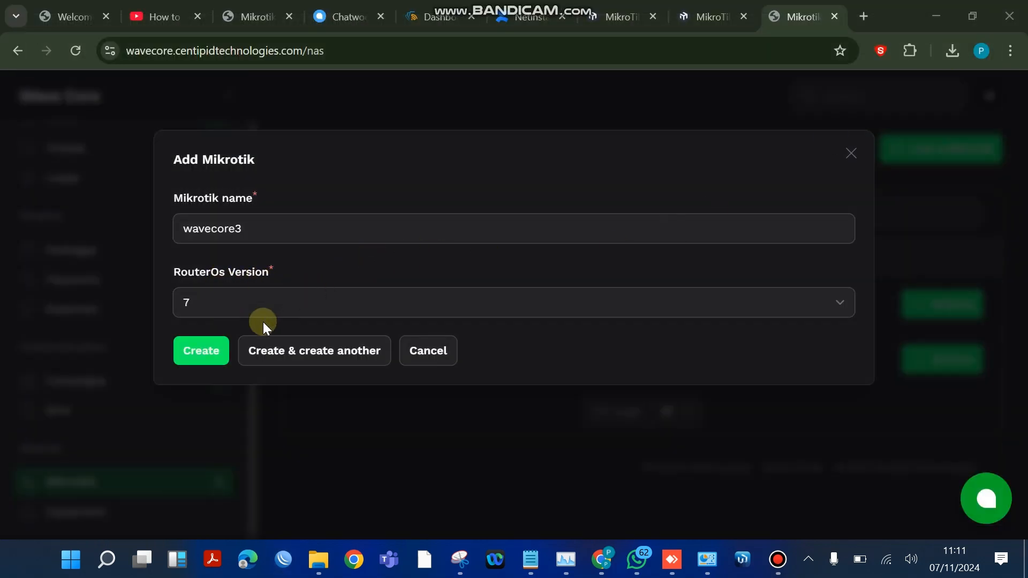
# - Create the wavecore3 Mikrotik in the Wave Core dashboard and download its PPPoE & Hotspot script
pyautogui.click(198, 349)
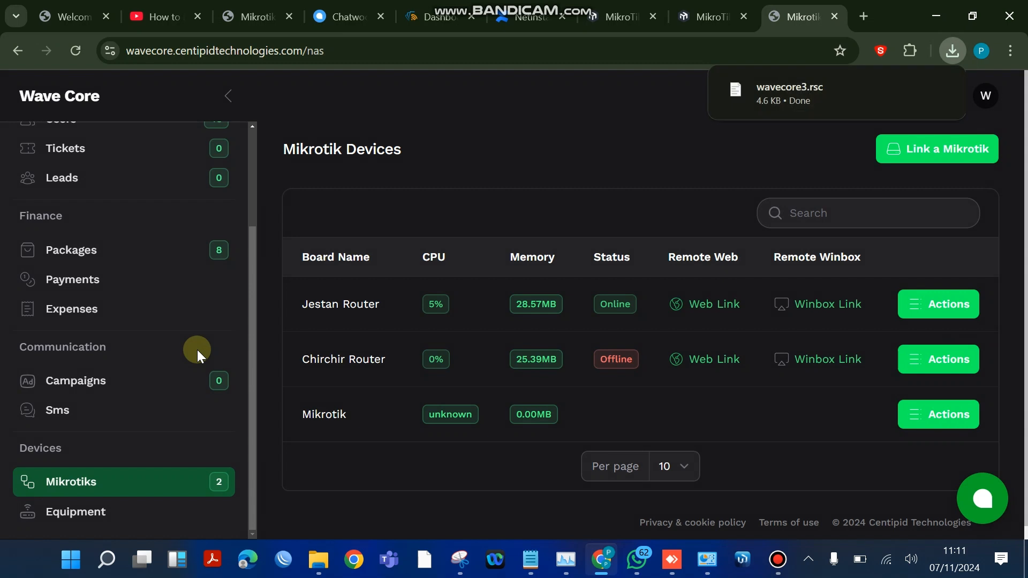
pyautogui.click(368, 411)
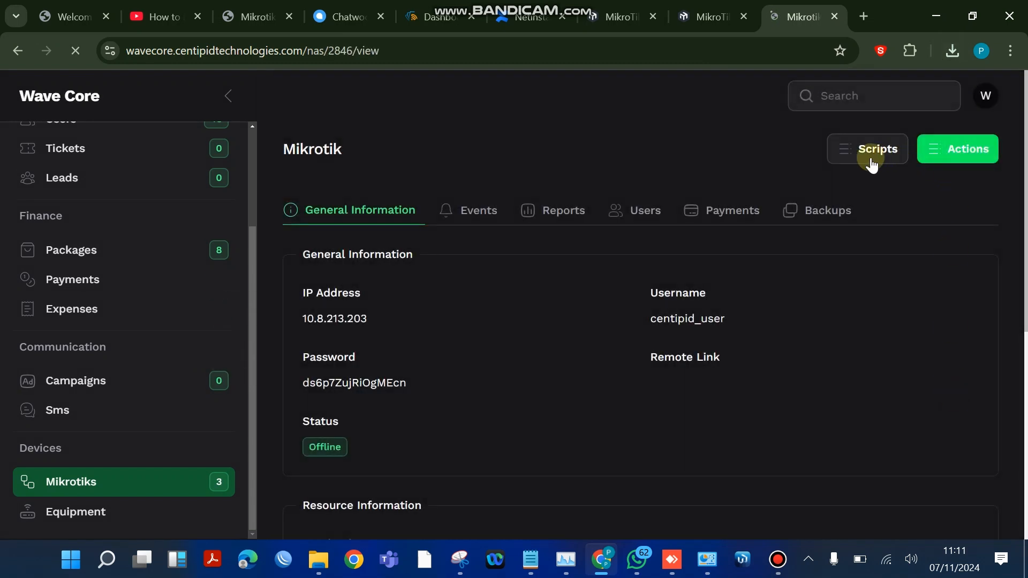
pyautogui.click(869, 161)
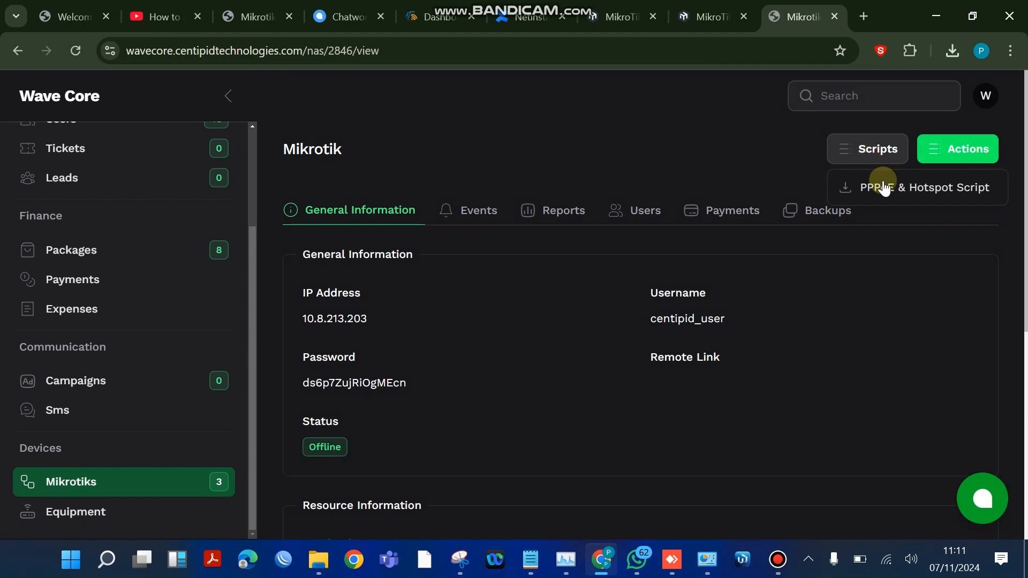
pyautogui.click(883, 186)
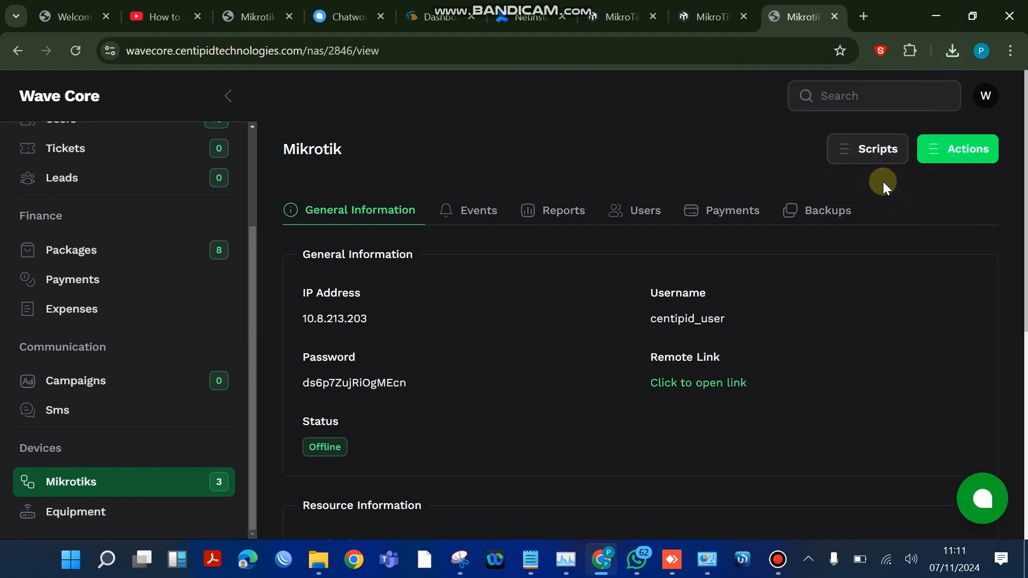
pyautogui.click(951, 52)
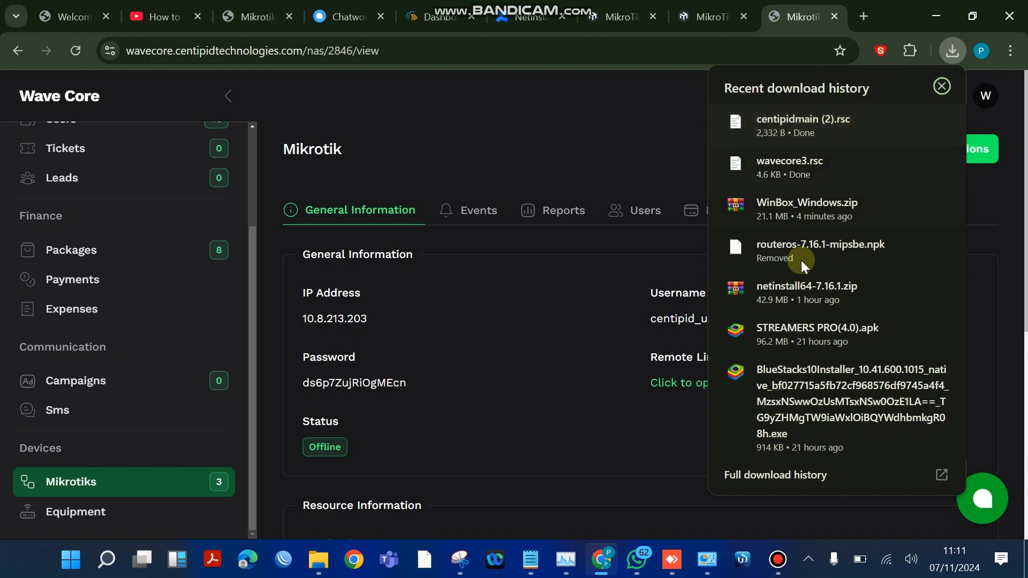
pyautogui.click(526, 359)
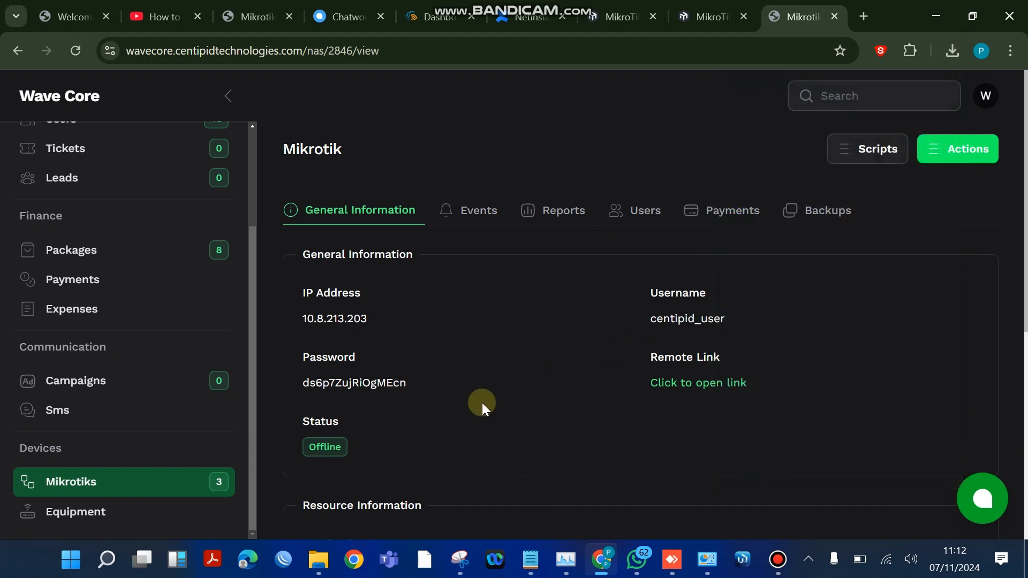
# - Switch to a maximized WinBox and connect to the 0.0.0.0 neighbour as admin with a blank password
pyautogui.click(283, 560)
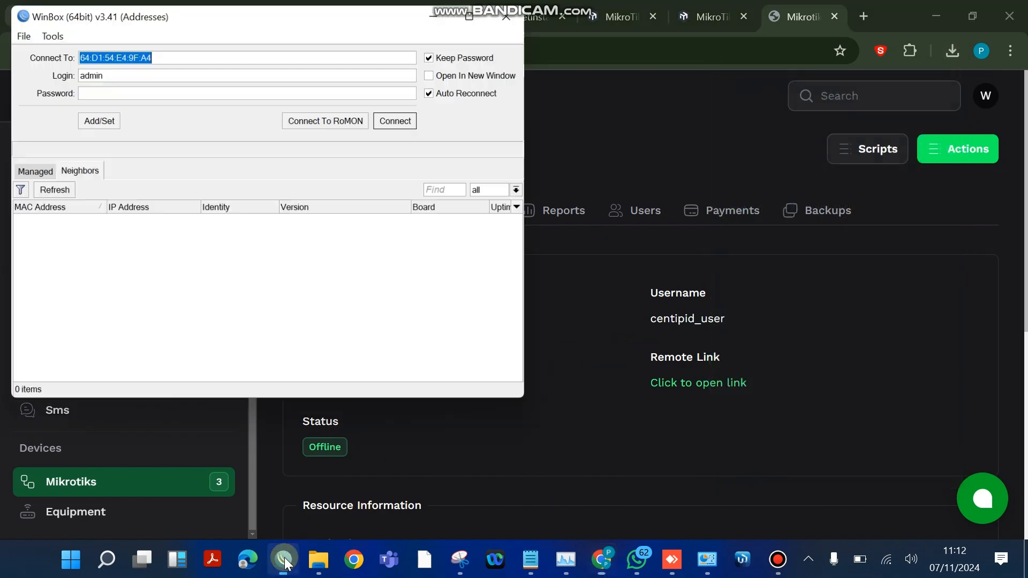
pyautogui.click(476, 12)
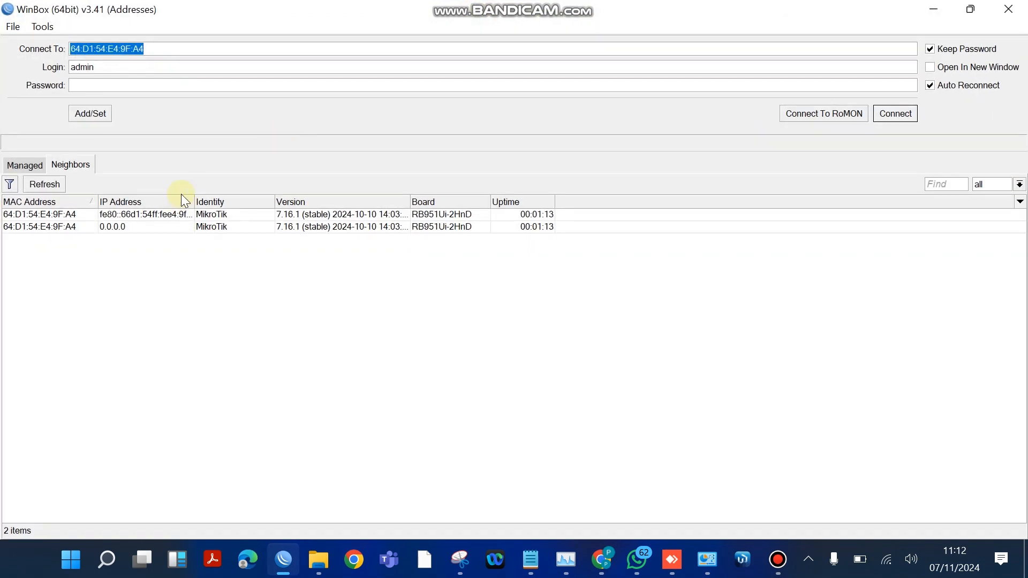
pyautogui.click(50, 227)
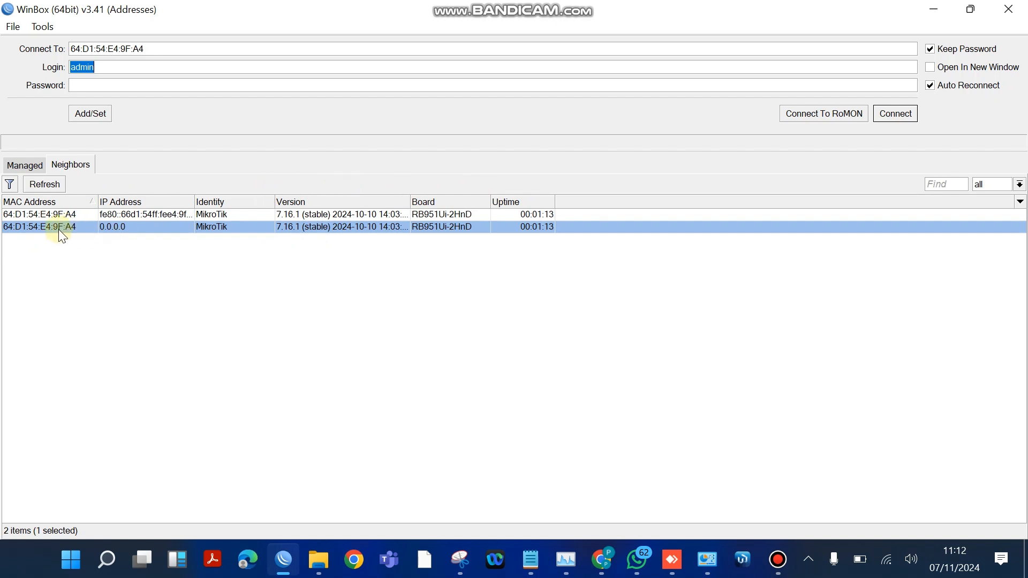
pyautogui.click(905, 118)
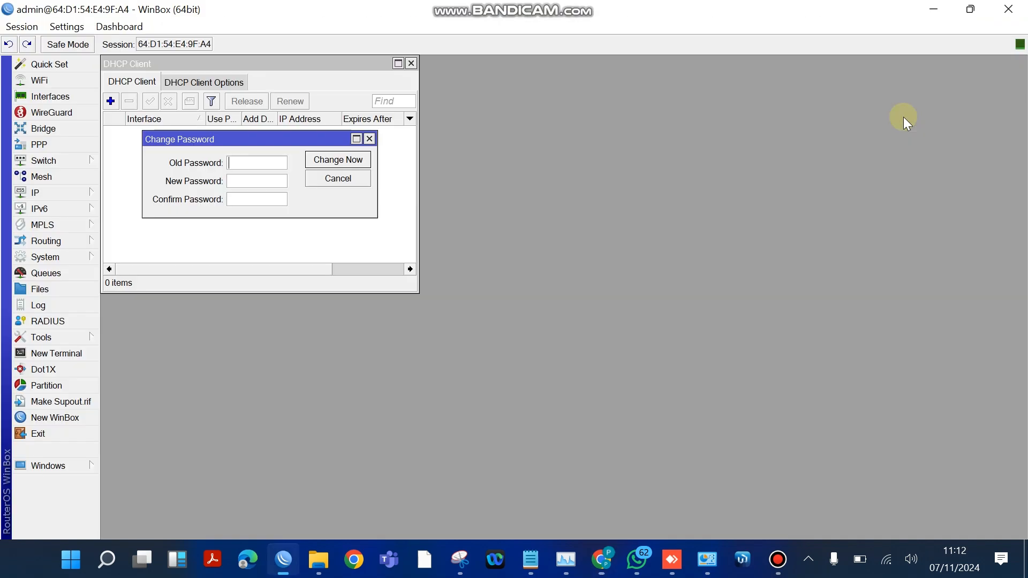
# - Set and confirm a new router password, leaving the old password blank, and close the DHCP Client window
pyautogui.click(257, 185)
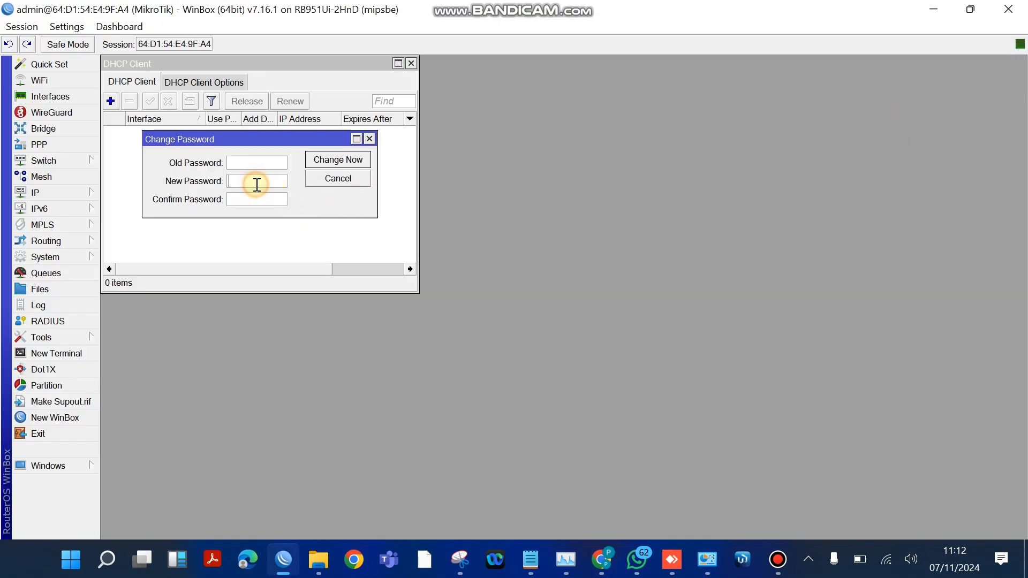
pyautogui.write('****')
pyautogui.click(255, 198)
pyautogui.write('****')
pyautogui.click(349, 161)
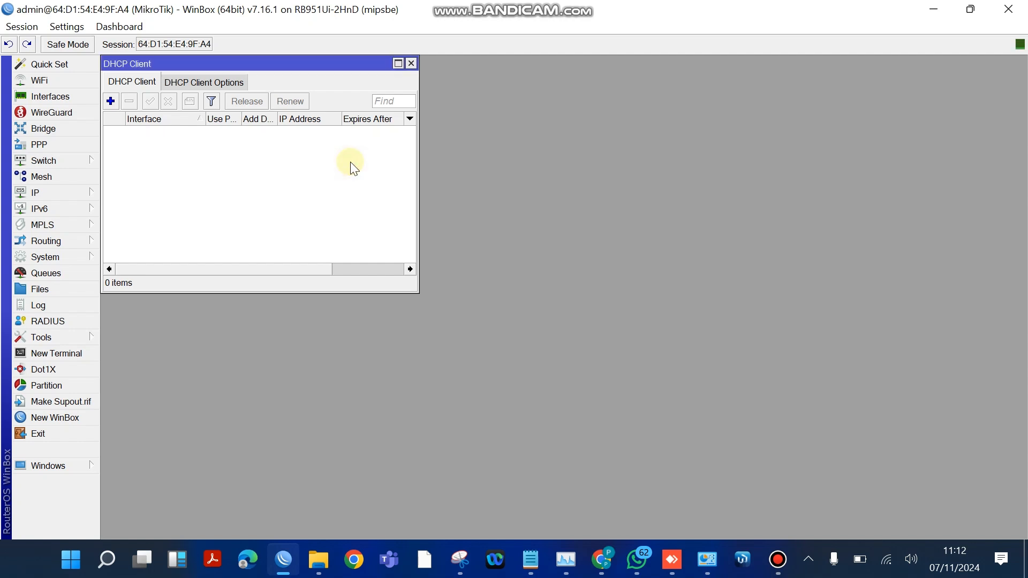
pyautogui.click(411, 63)
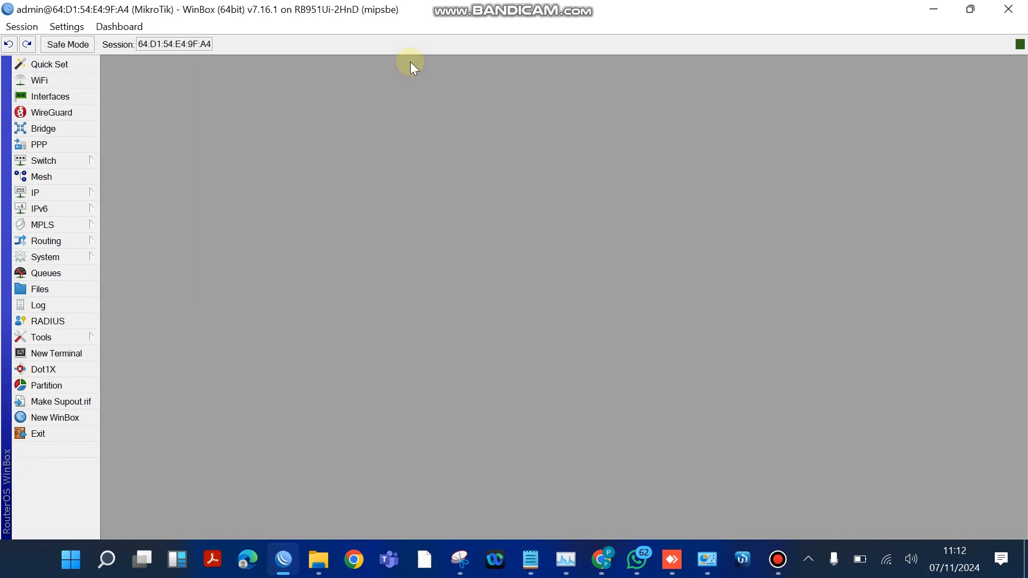
# - Add a DHCP client on the ether1 interface with peer DNS, peer NTP and the default route enabled
pyautogui.click(82, 193)
pyautogui.click(80, 209)
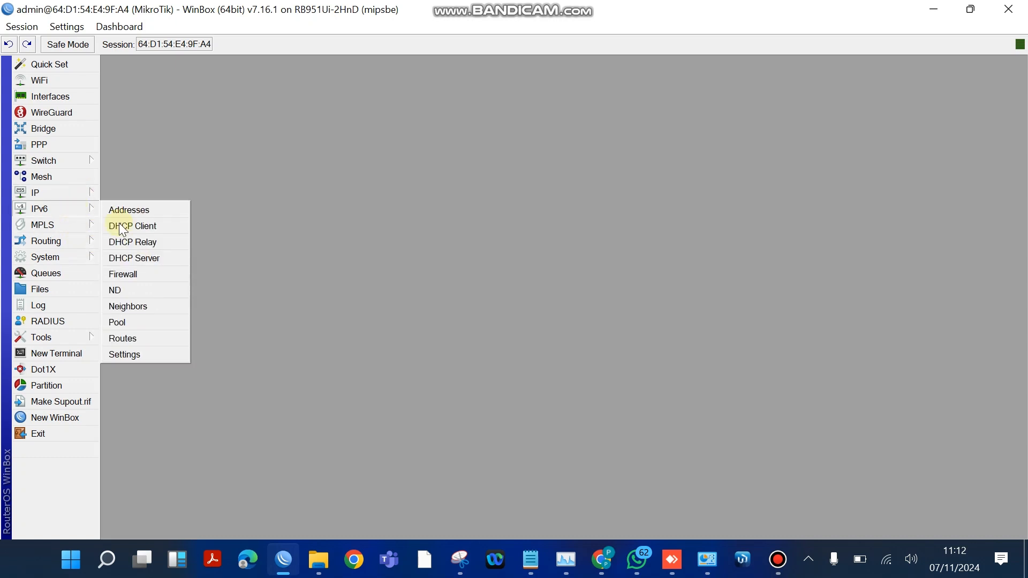
pyautogui.click(82, 194)
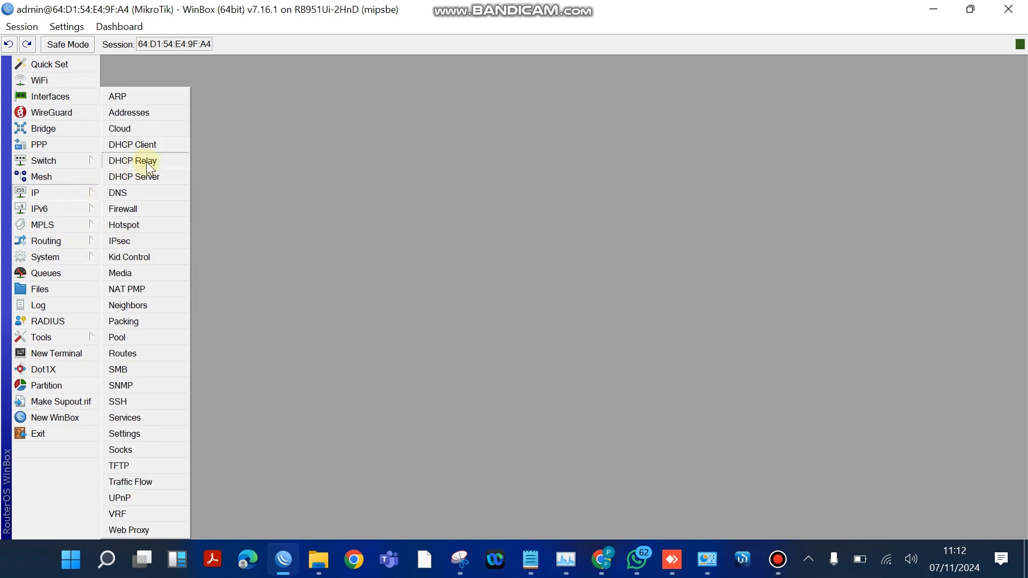
pyautogui.click(155, 146)
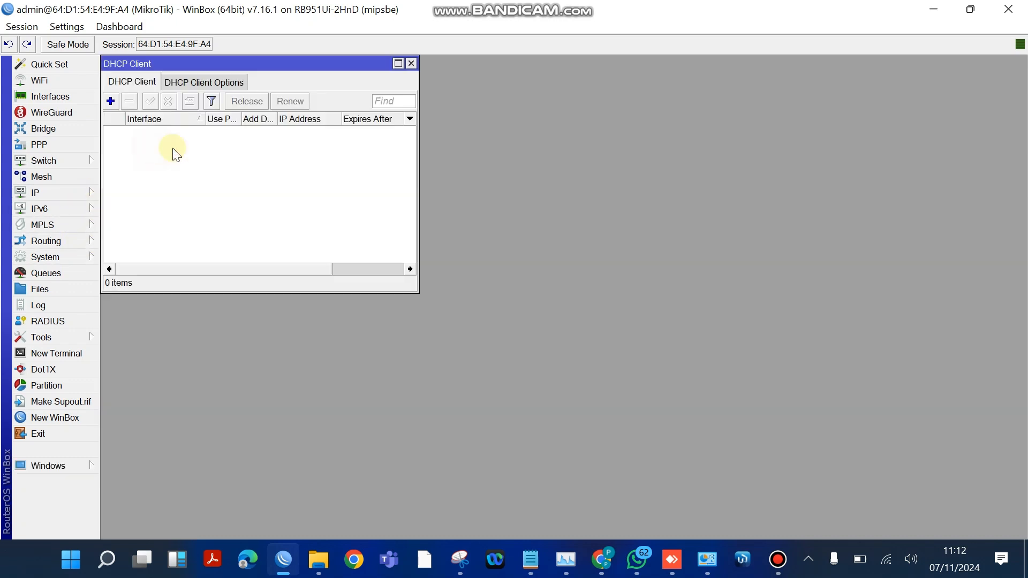
pyautogui.click(111, 101)
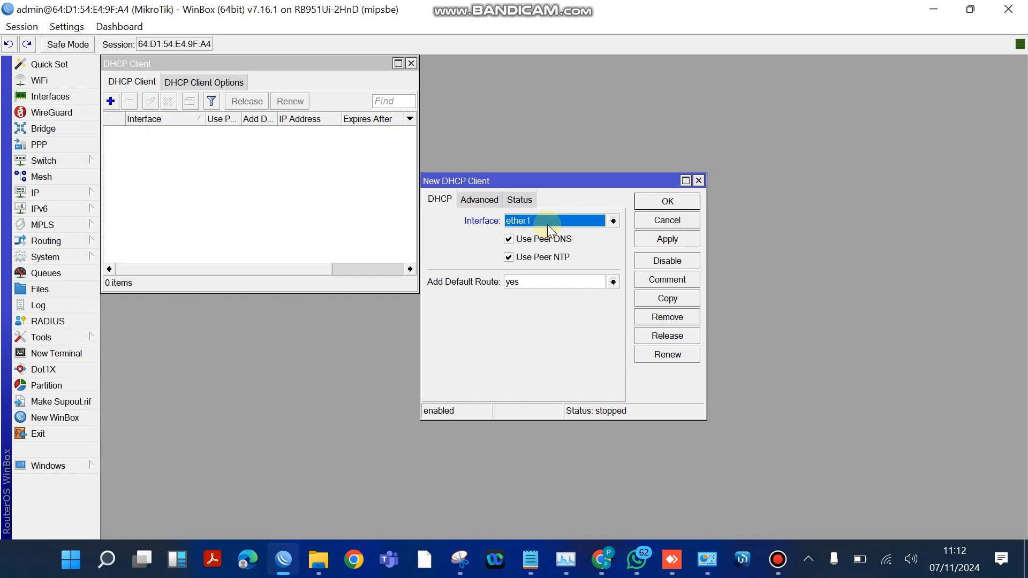
pyautogui.click(668, 242)
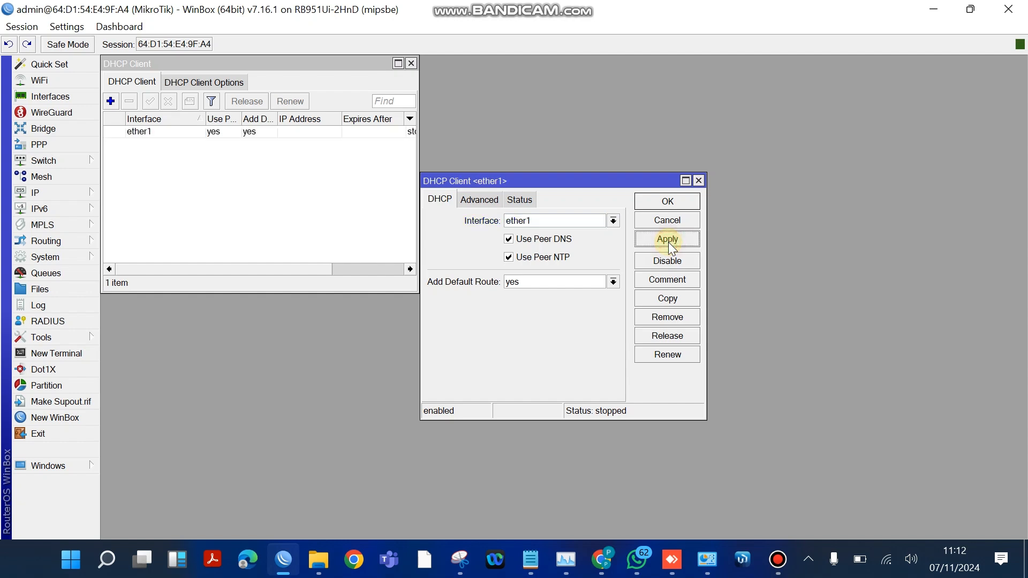
pyautogui.click(673, 202)
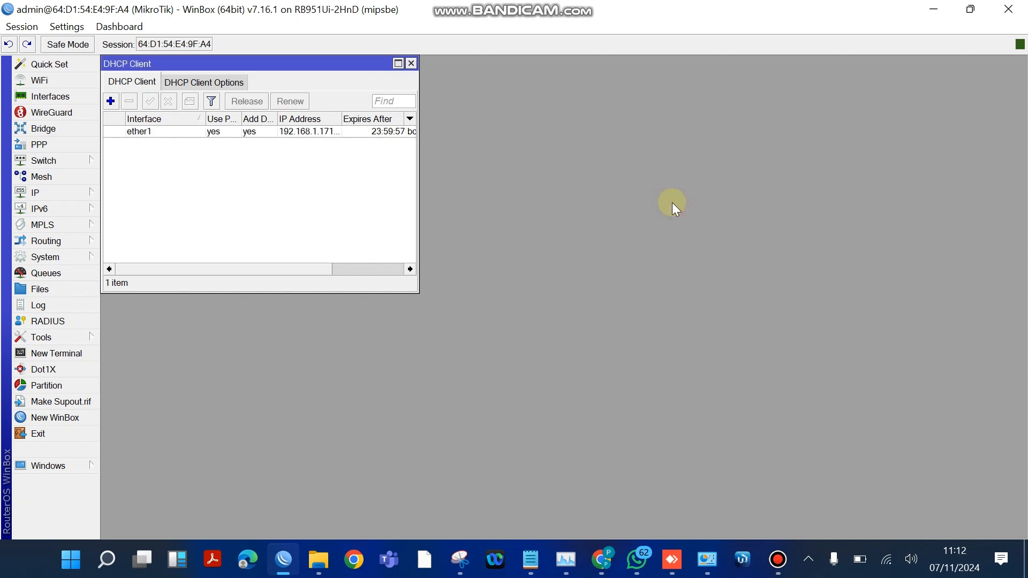
# - Open a terminal, log in as admin with the router password, and decline to view the software license
pyautogui.click(52, 353)
pyautogui.write('ad')
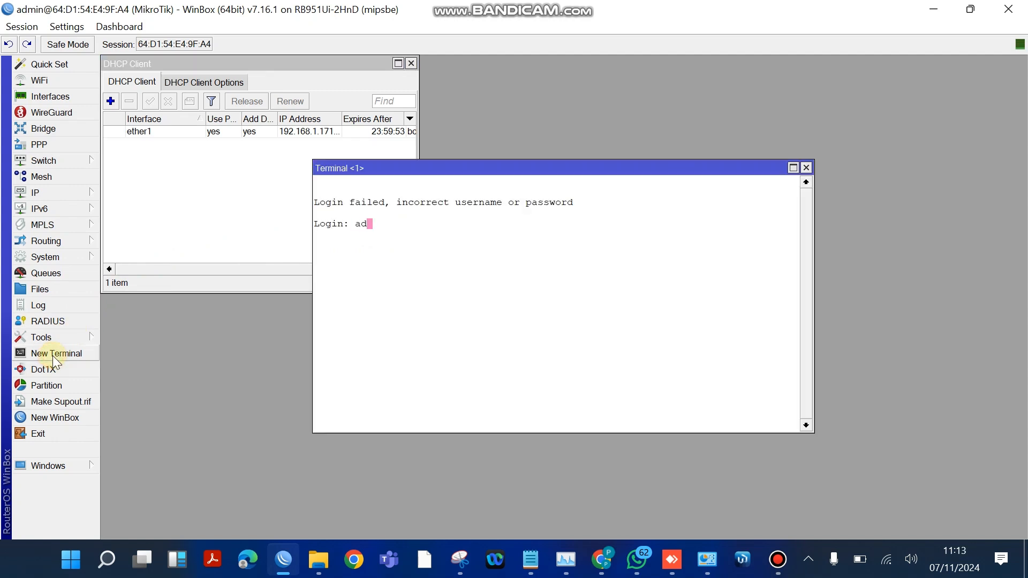
pyautogui.write('min')
pyautogui.press('Return')
pyautogui.press('Return')
pyautogui.write('admin')
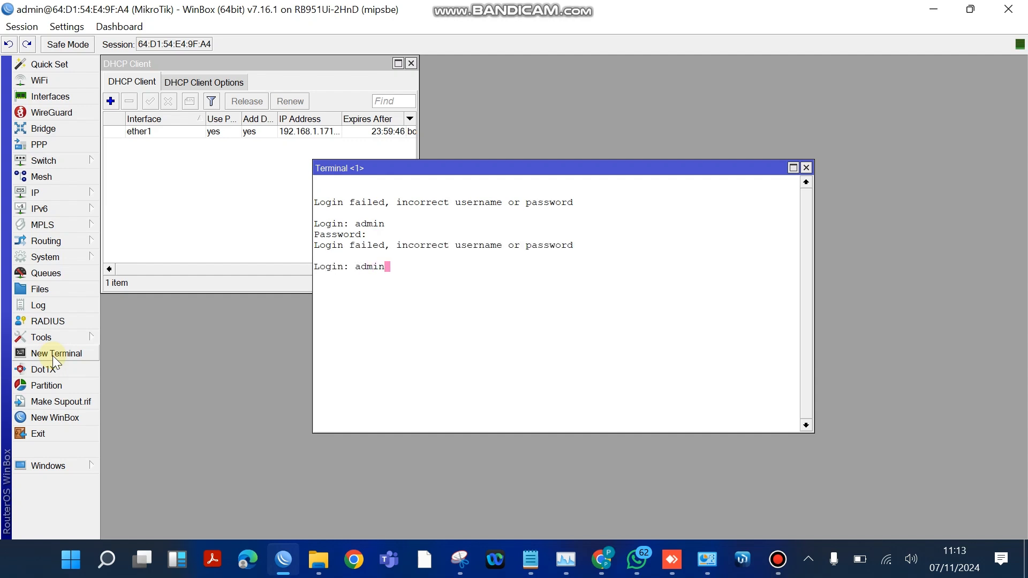
pyautogui.press('Return')
pyautogui.press('Return')
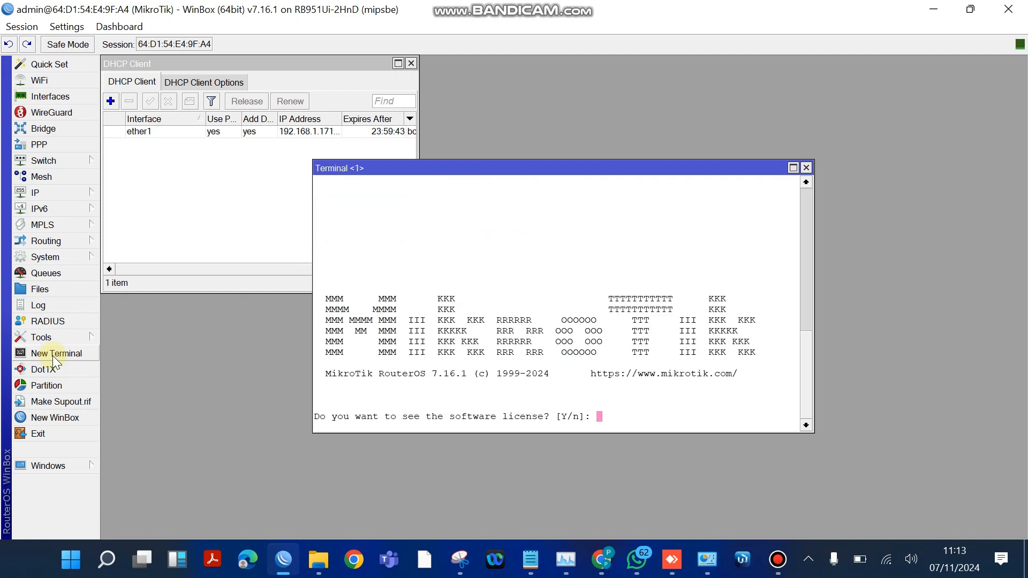
pyautogui.write('n')
# - Ping 8.8.8.8 to check the router's internet connection and close the terminal
pyautogui.press('Return')
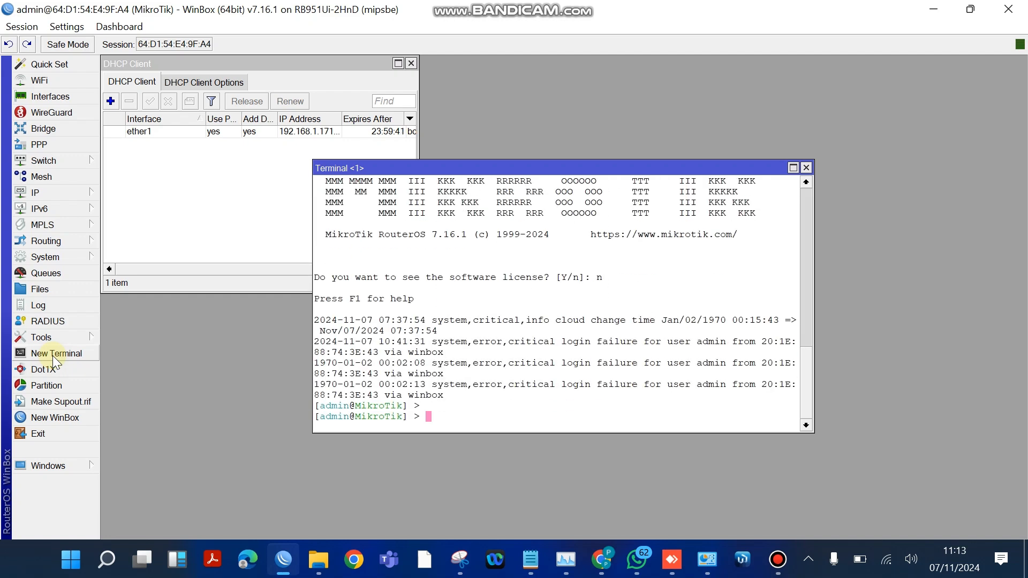
pyautogui.write('ping 8.8.8.8')
pyautogui.press('Return')
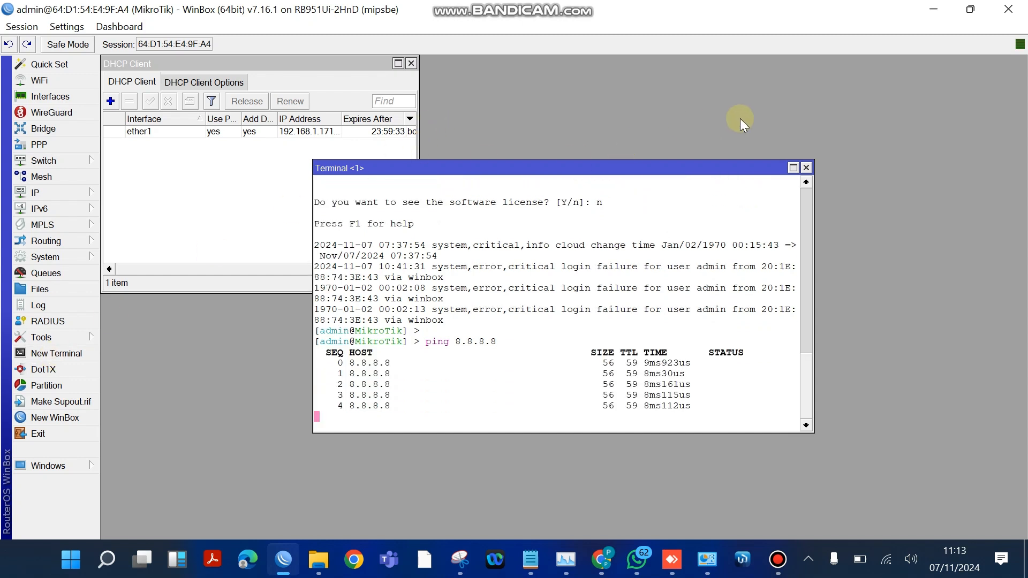
pyautogui.click(806, 169)
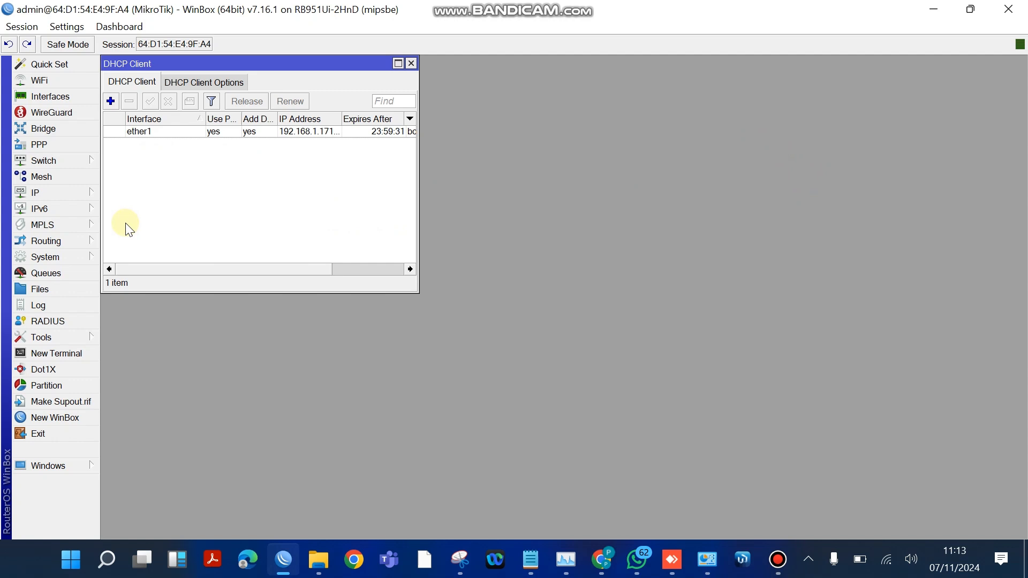
# - Upload the wavecore3 script from the Downloads folder to the router's files
pyautogui.click(46, 296)
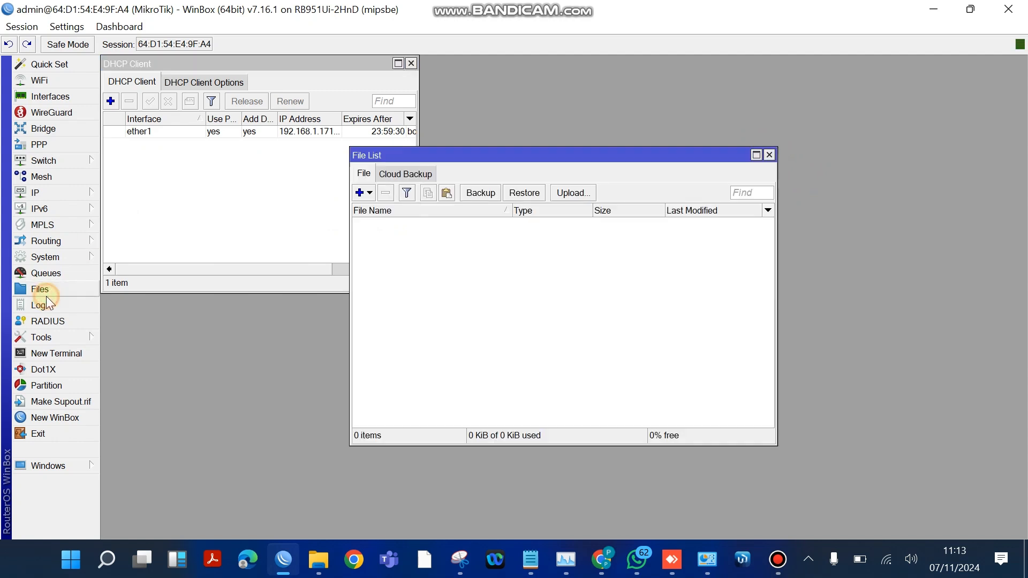
pyautogui.click(571, 193)
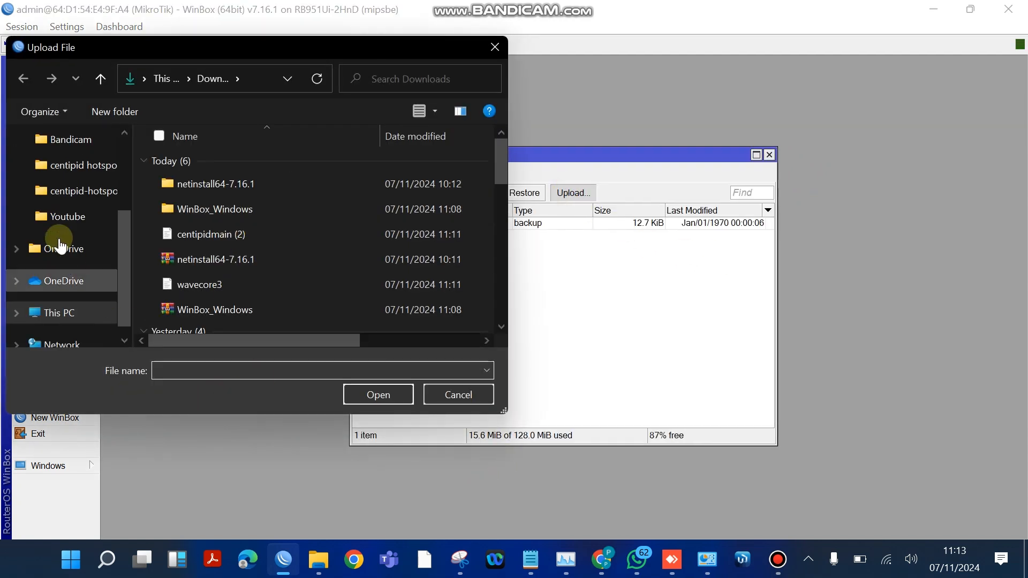
pyautogui.scroll(1, 75, 146)
pyautogui.scroll(2, 75, 150)
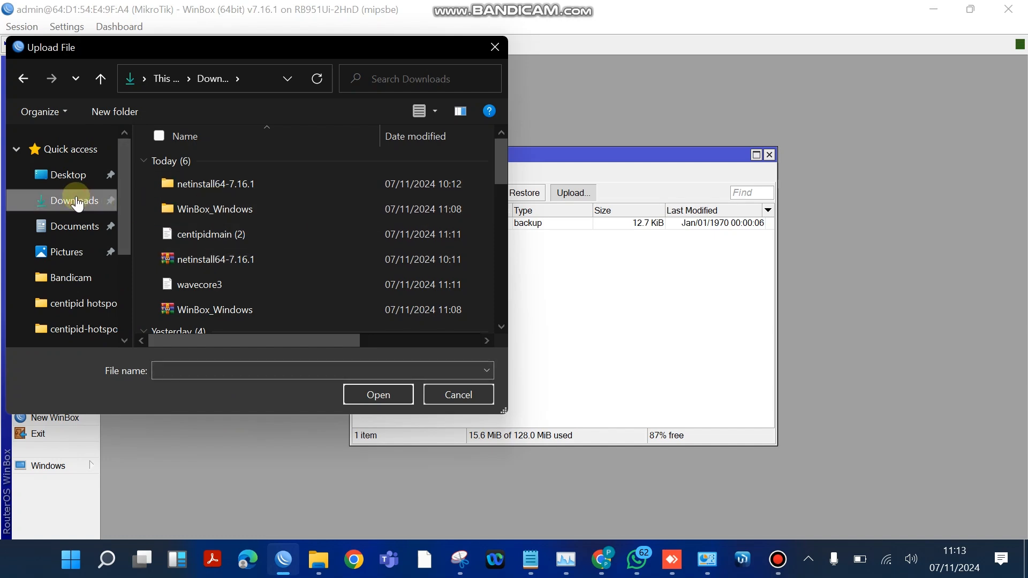
pyautogui.doubleClick(225, 285)
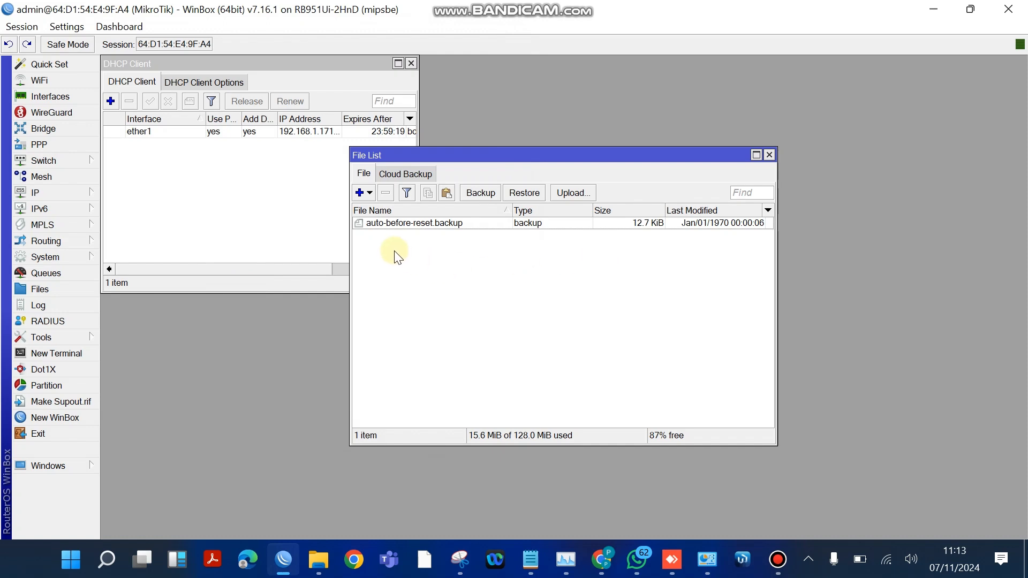
# - Upload the centipidmain script from the Downloads folder to the router's files
pyautogui.click(571, 192)
pyautogui.scroll(-5, 277, 271)
pyautogui.scroll(-3, 277, 271)
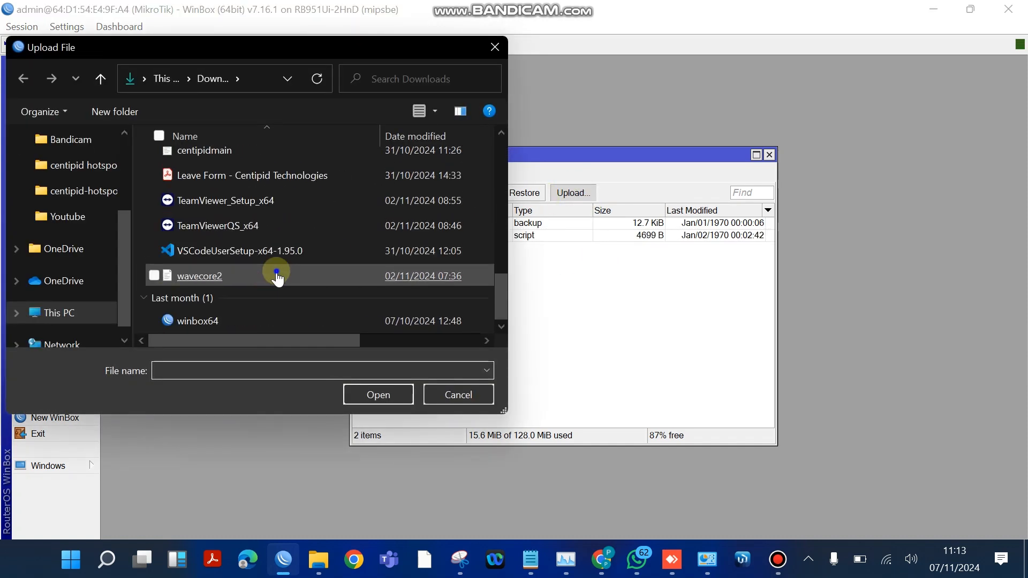
pyautogui.rightClick(276, 271)
pyautogui.doubleClick(220, 151)
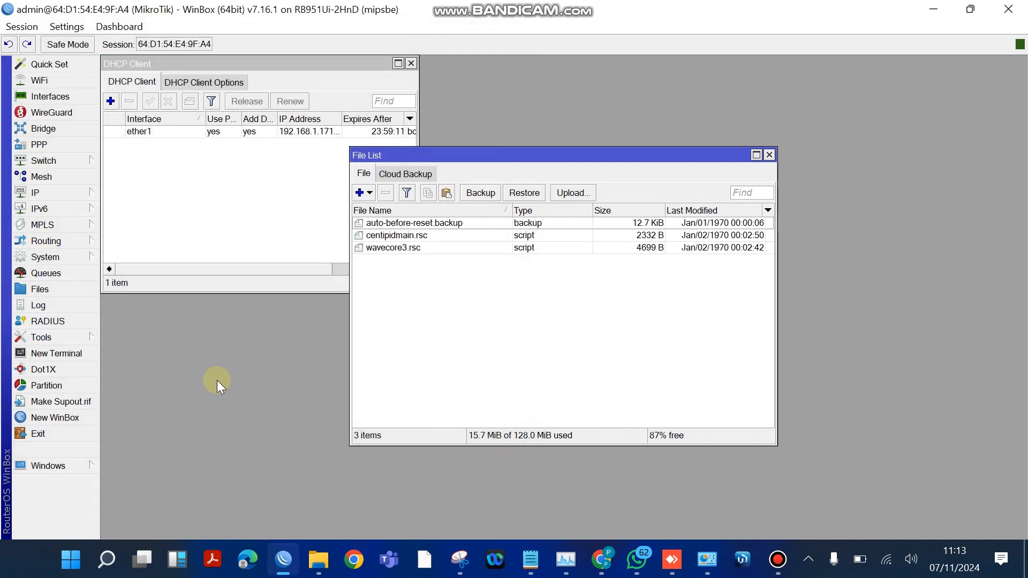
# - Open a new terminal, log in as admin with the router password, and move its window clear of the file names
pyautogui.click(51, 354)
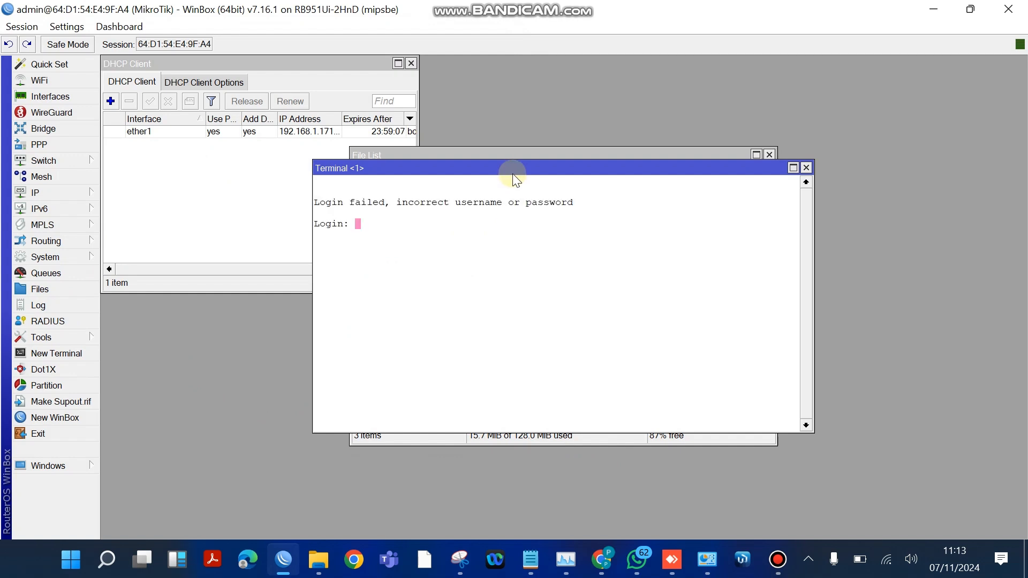
pyautogui.moveTo(513, 175); pyautogui.dragTo(593, 200)
pyautogui.write('admin')
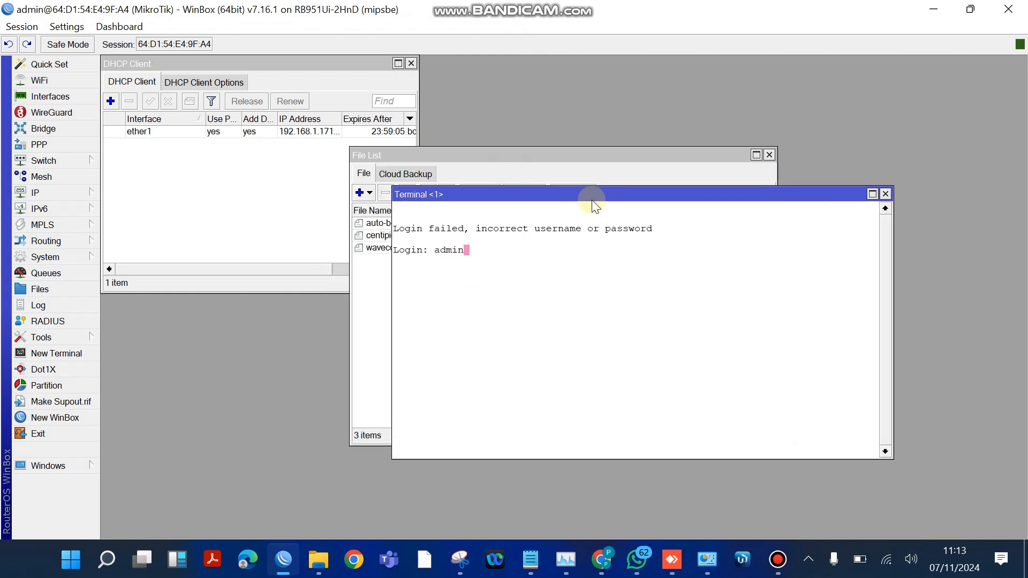
pyautogui.press('Return')
pyautogui.press('Return')
pyautogui.moveTo(647, 198); pyautogui.dragTo(809, 166)
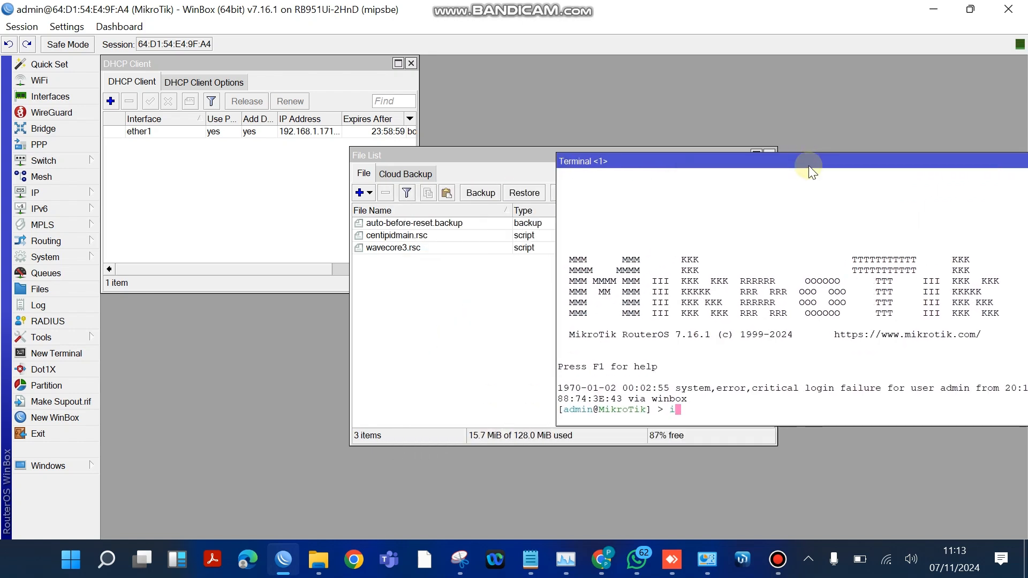
# - Import the centipidmain.rsc script on the router
pyautogui.write('import centipidmain.')
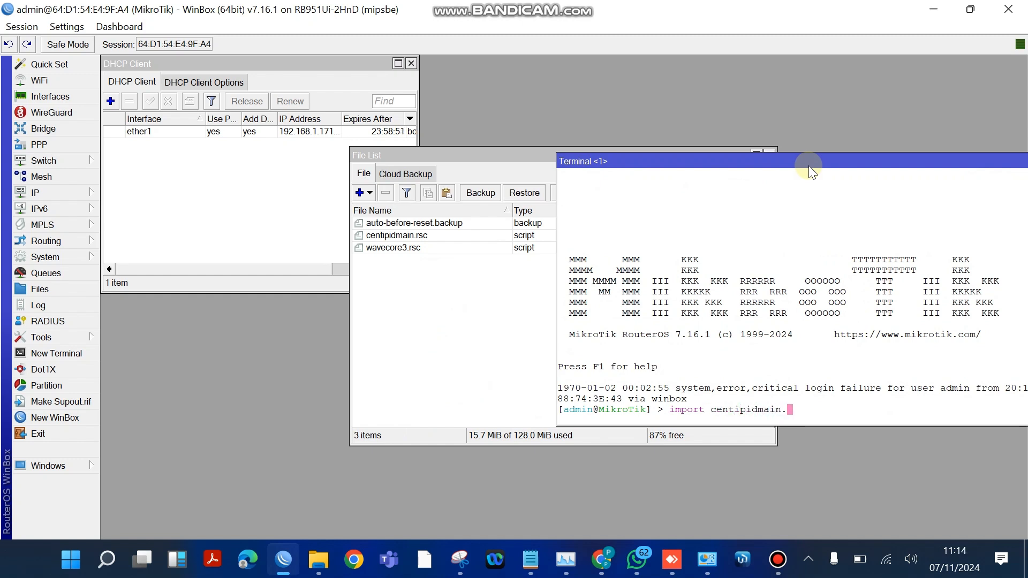
pyautogui.write('rsc')
pyautogui.press('Return')
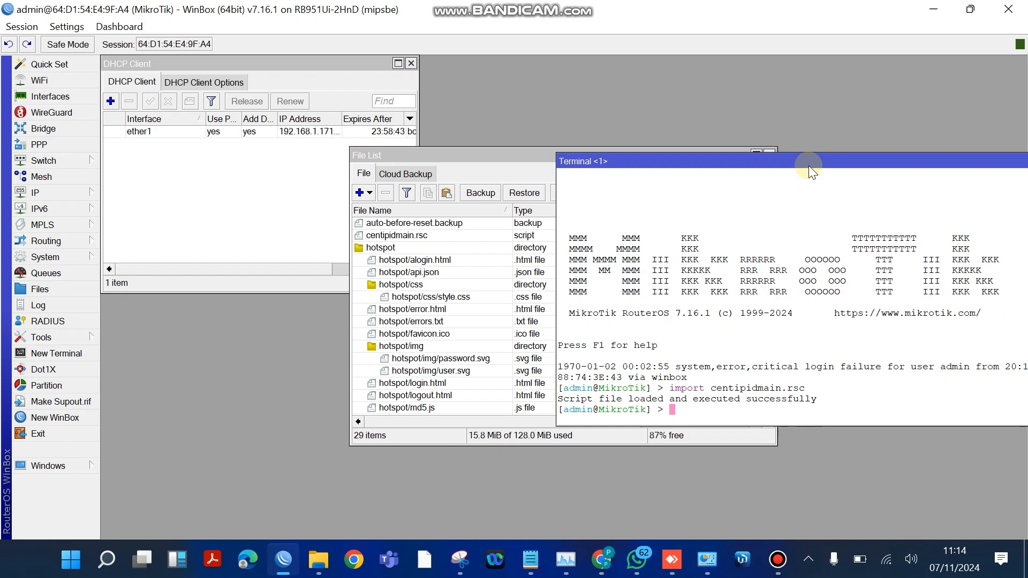
# - Delete the hotspot directory from the router's files and move the file list clear of the terminal
pyautogui.click(365, 249)
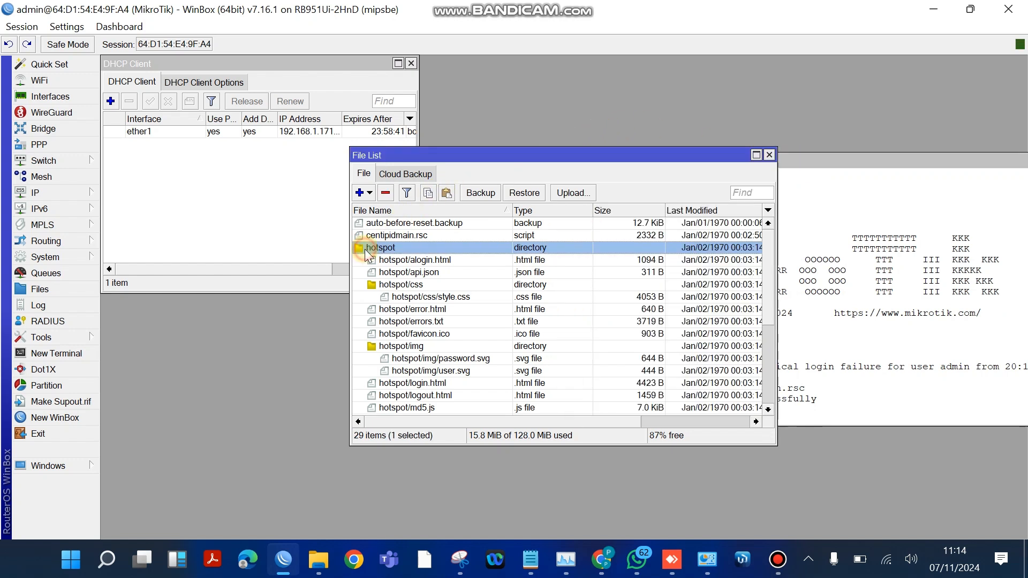
pyautogui.click(386, 193)
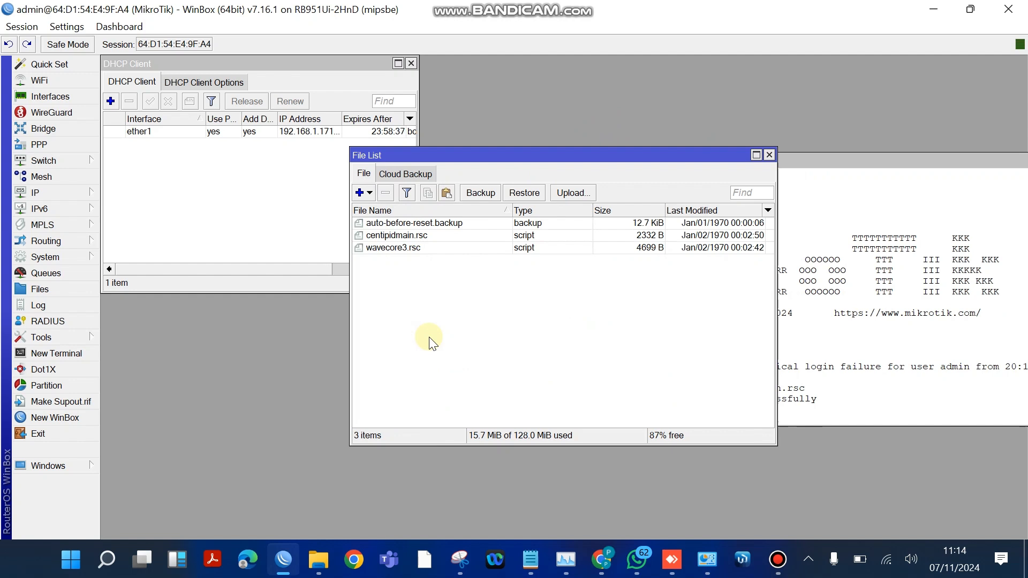
pyautogui.moveTo(571, 148); pyautogui.dragTo(369, 118)
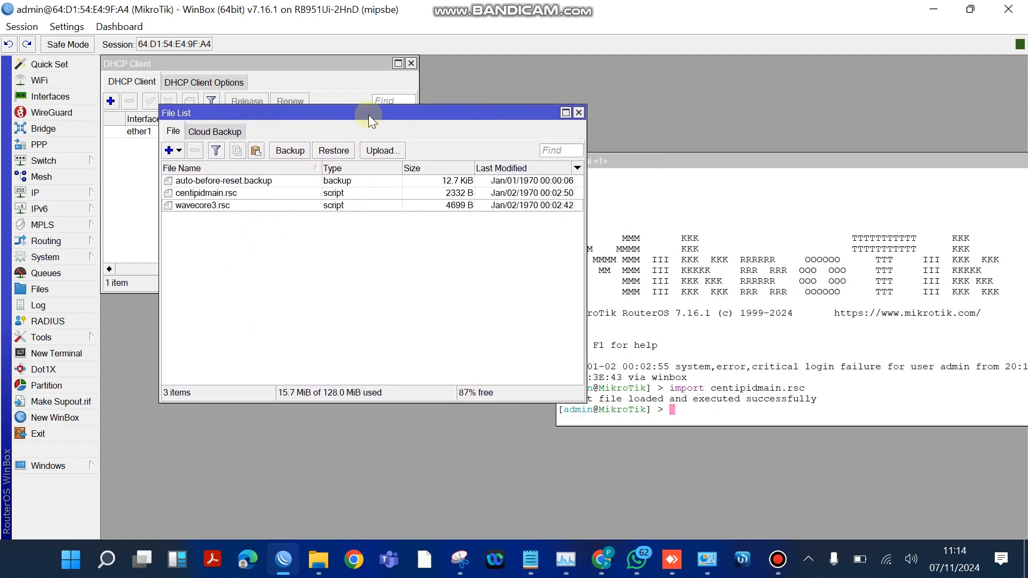
# - Import the wavecore3.rsc script on the router
pyautogui.click(701, 419)
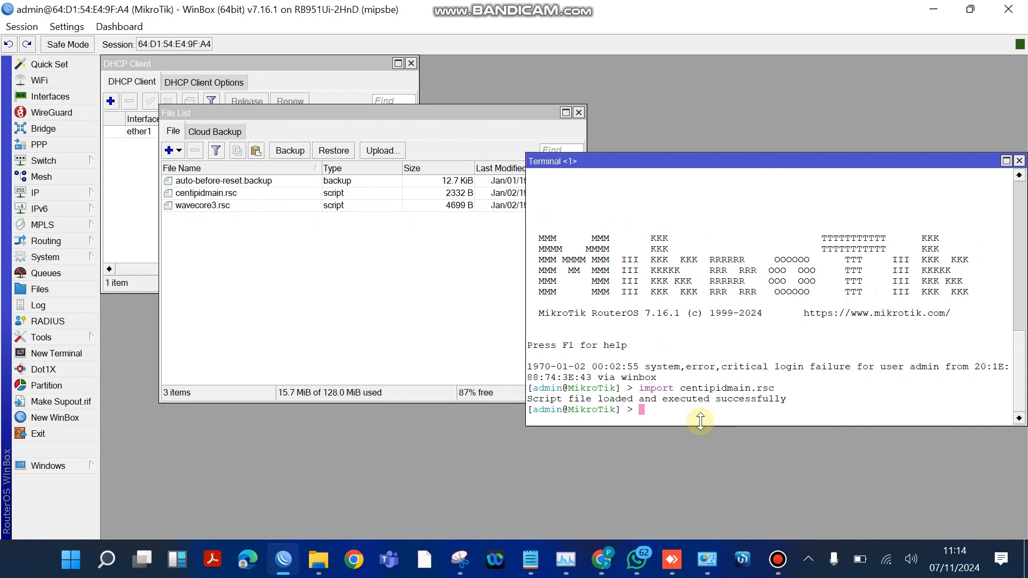
pyautogui.write('import ')
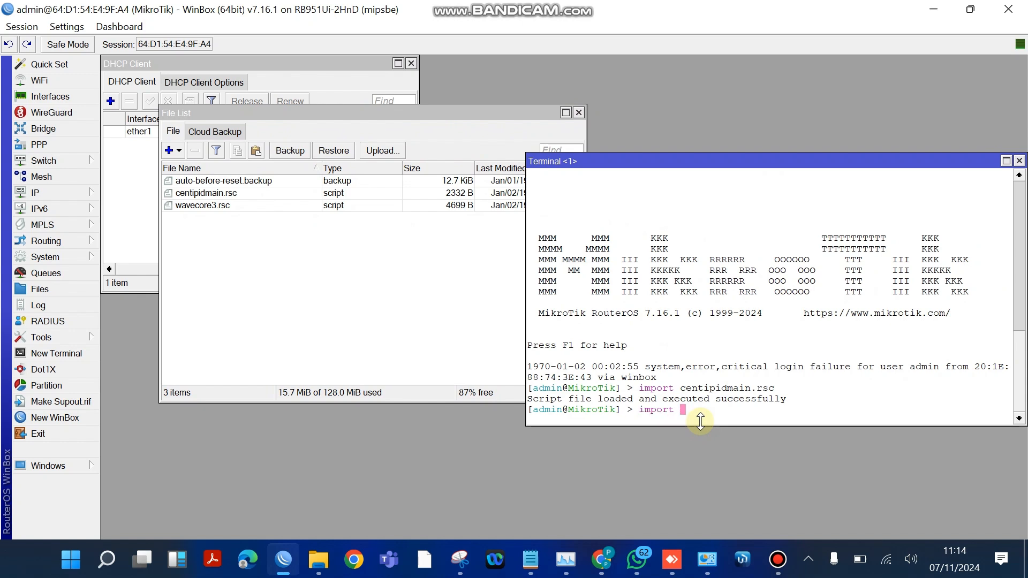
pyautogui.write('waveco')
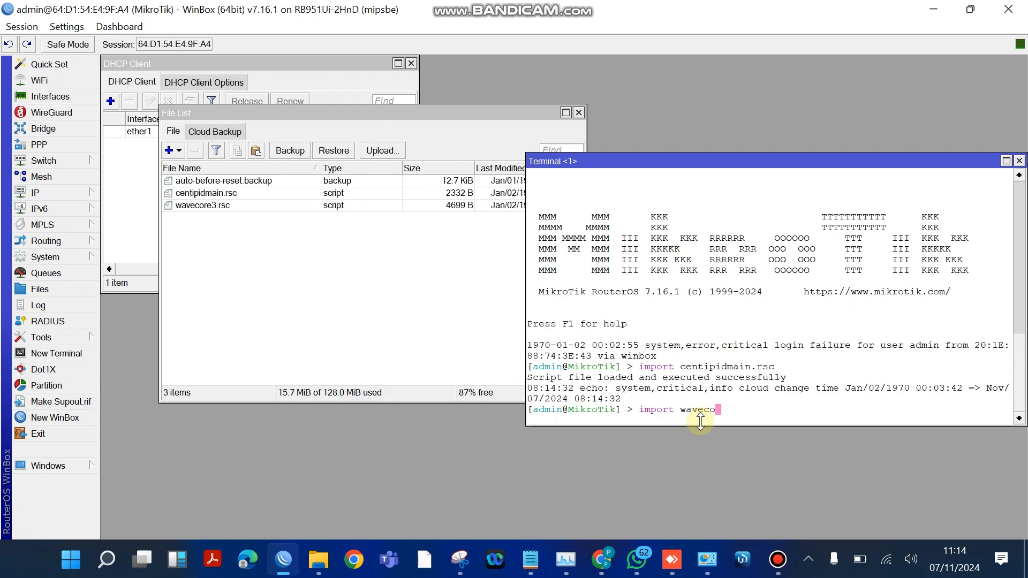
pyautogui.write('re3.rsc')
pyautogui.press('Return')
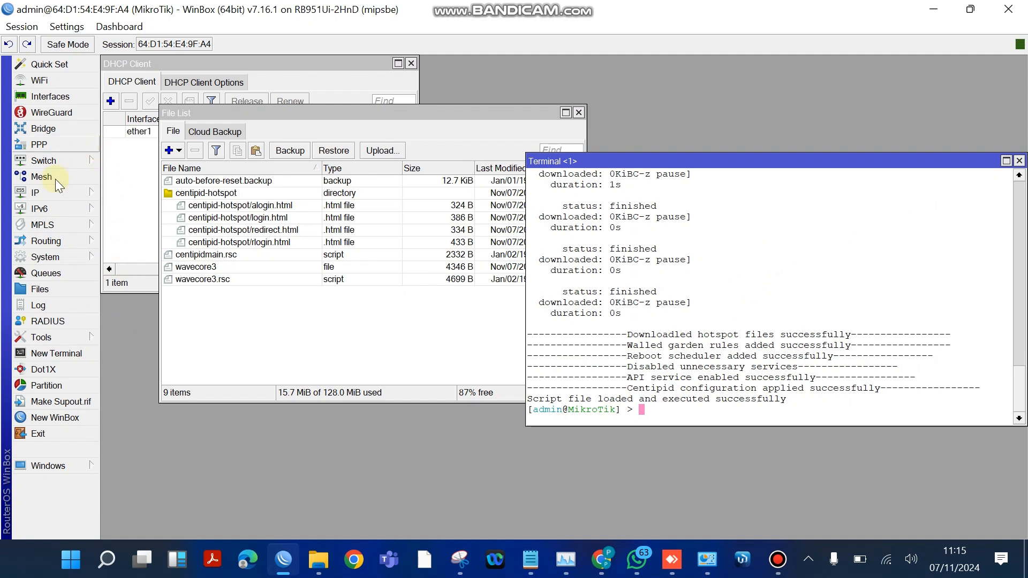
# - Set Require Message Auth to no for the ppp and hotspot RADIUS server and save the change
pyautogui.click(66, 320)
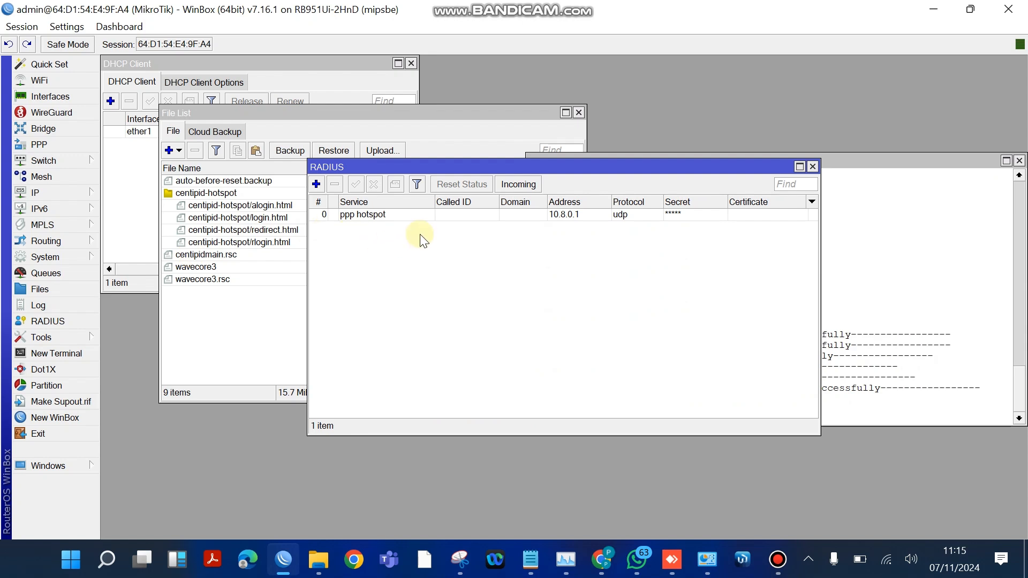
pyautogui.click(445, 215)
pyautogui.doubleClick(444, 216)
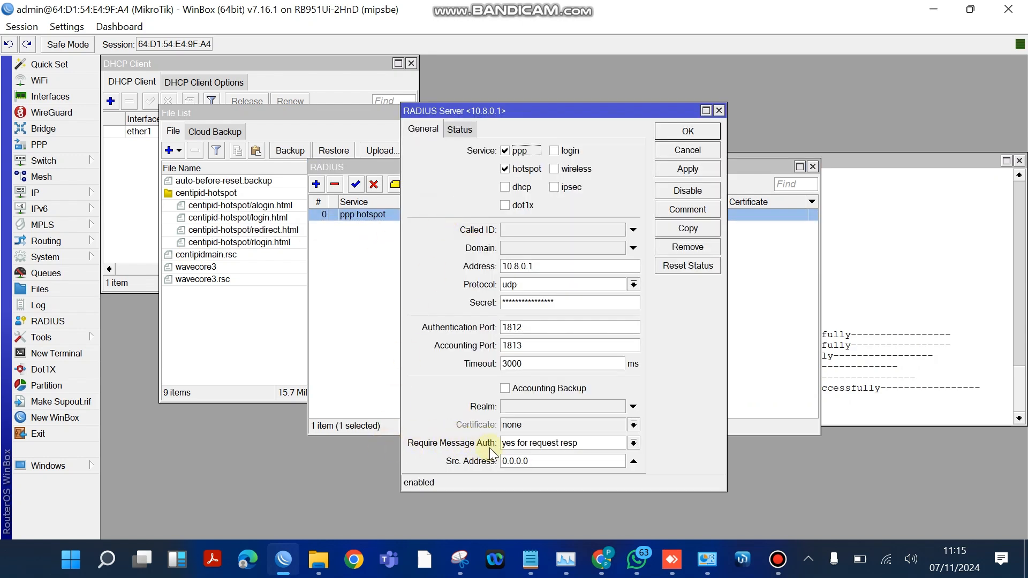
pyautogui.click(633, 445)
pyautogui.click(543, 454)
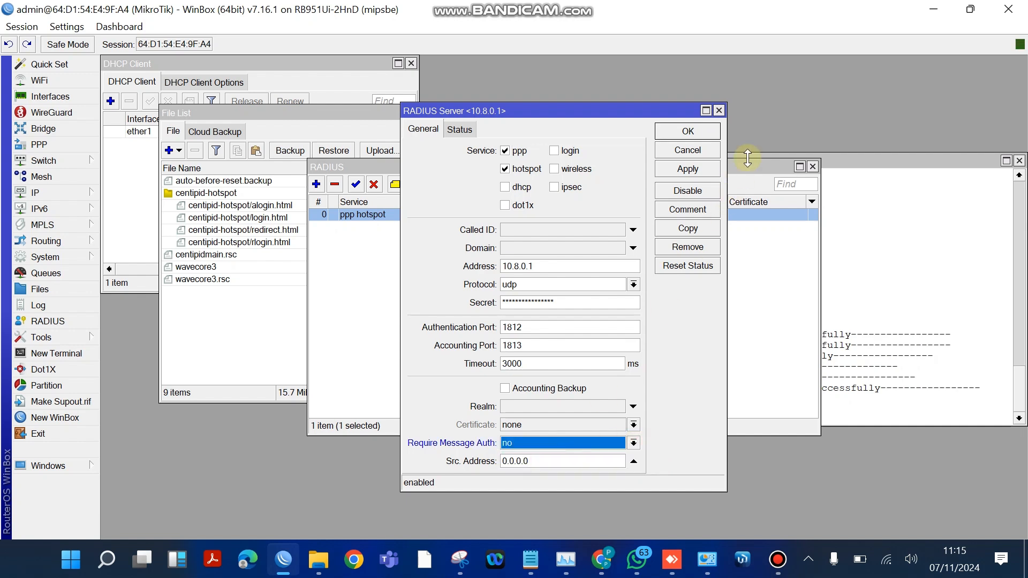
pyautogui.click(688, 169)
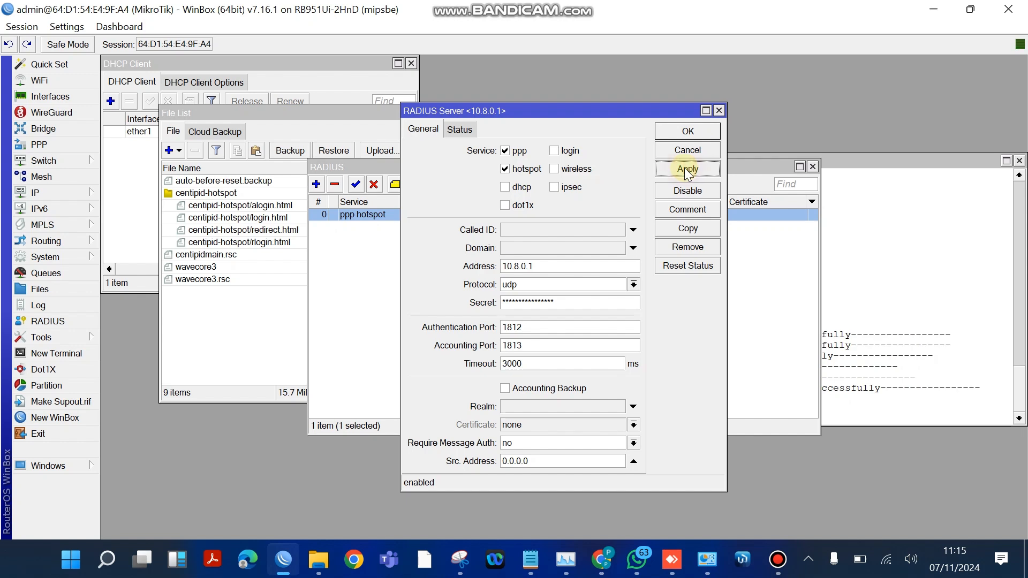
pyautogui.click(691, 131)
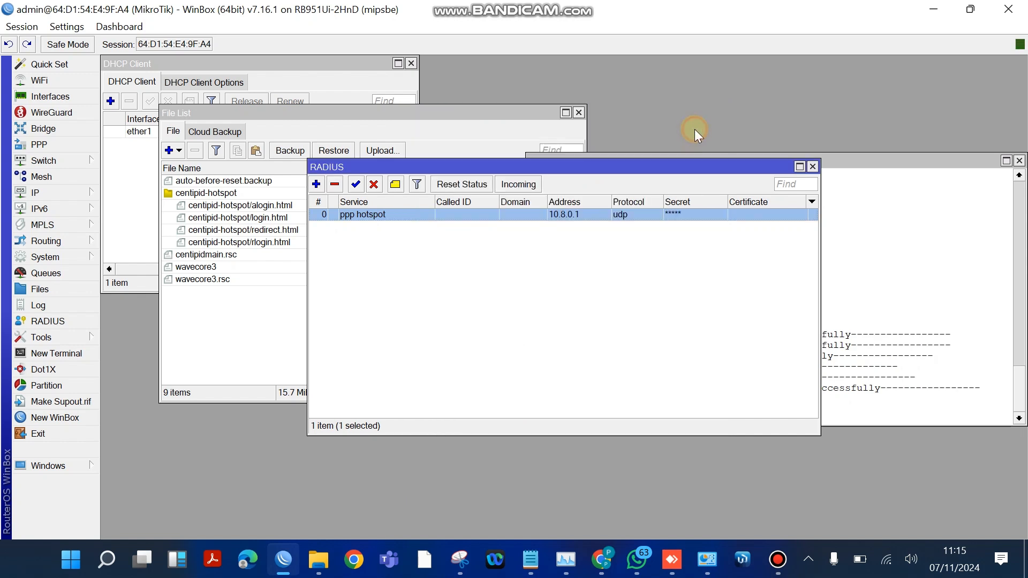
# - Add ether2 as a port of the centipid_hotspot_pppoe_bridge bridge and apply it
pyautogui.click(62, 129)
pyautogui.click(150, 175)
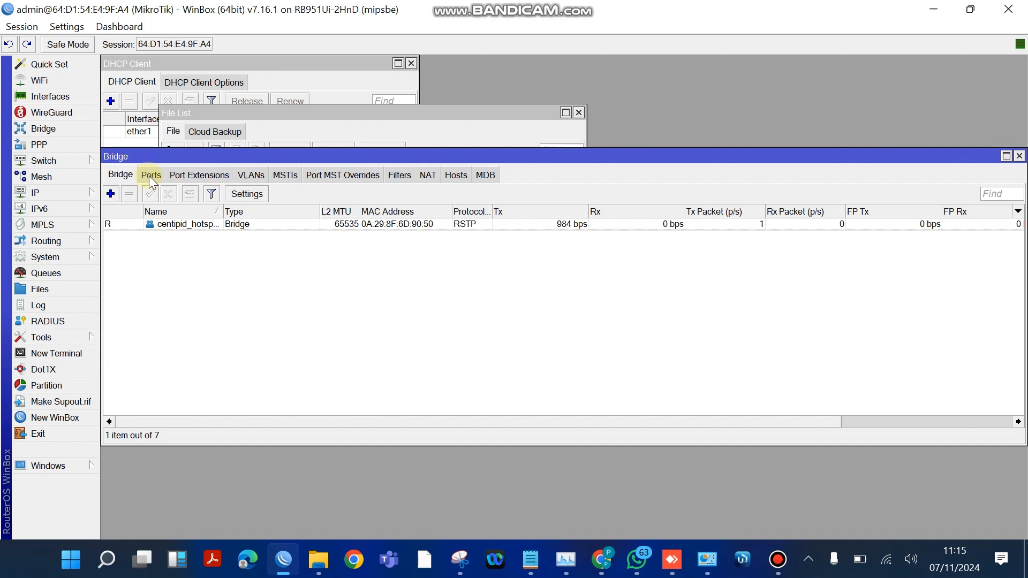
pyautogui.click(111, 193)
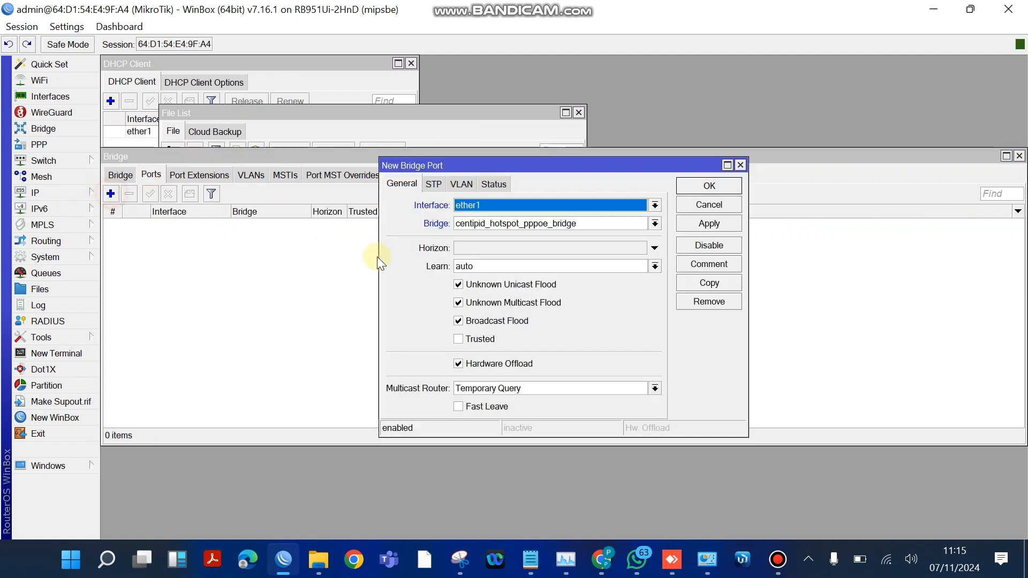
pyautogui.click(549, 205)
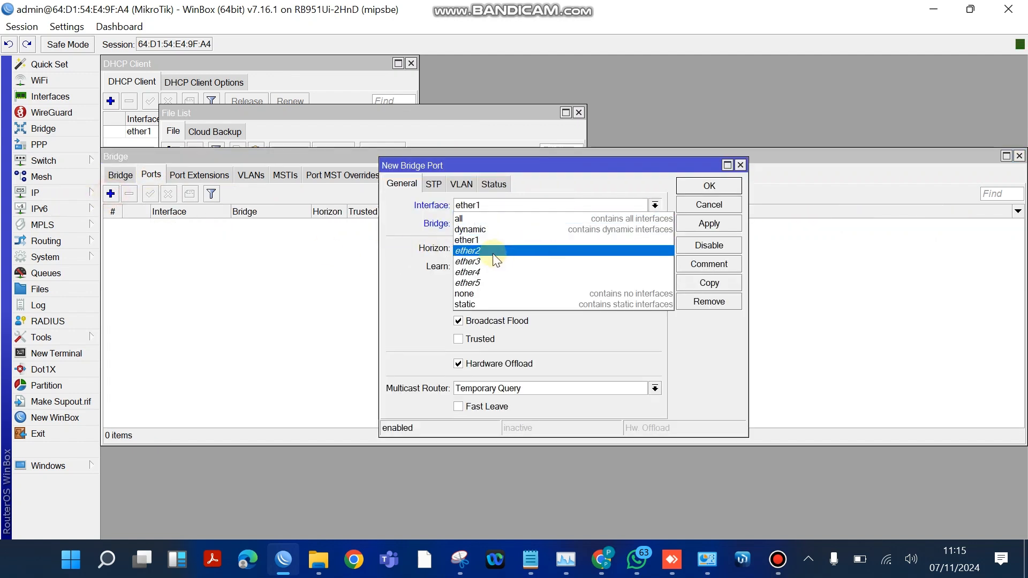
pyautogui.click(493, 252)
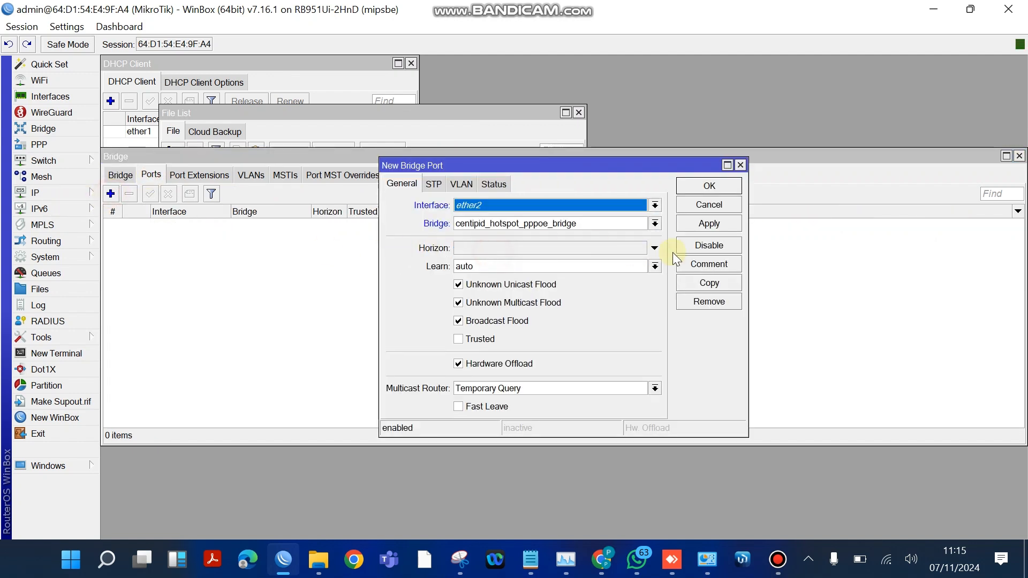
pyautogui.click(708, 230)
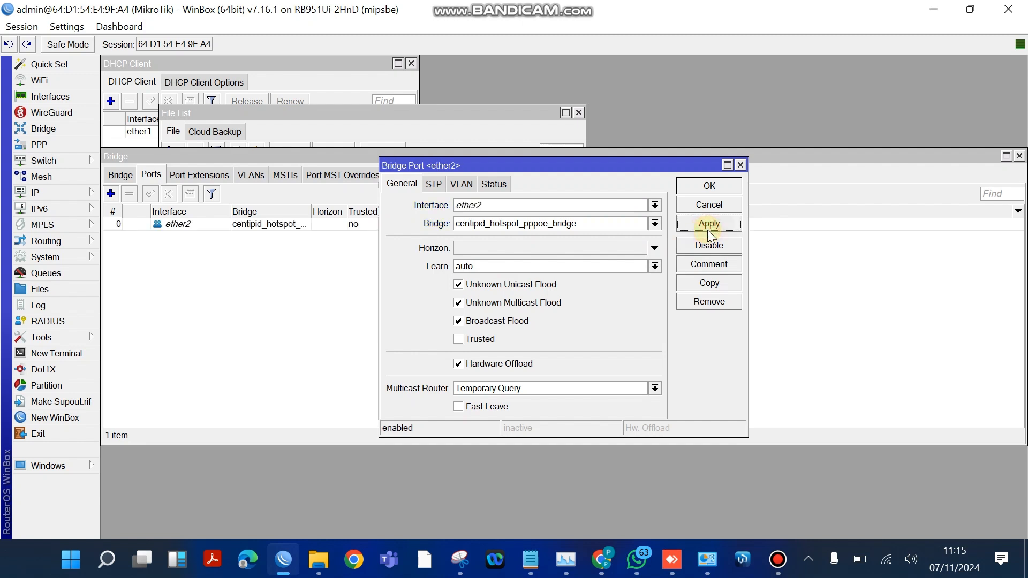
# - Copy the ether2 bridge port, set the copy's interface to ether3 and apply it
pyautogui.click(717, 285)
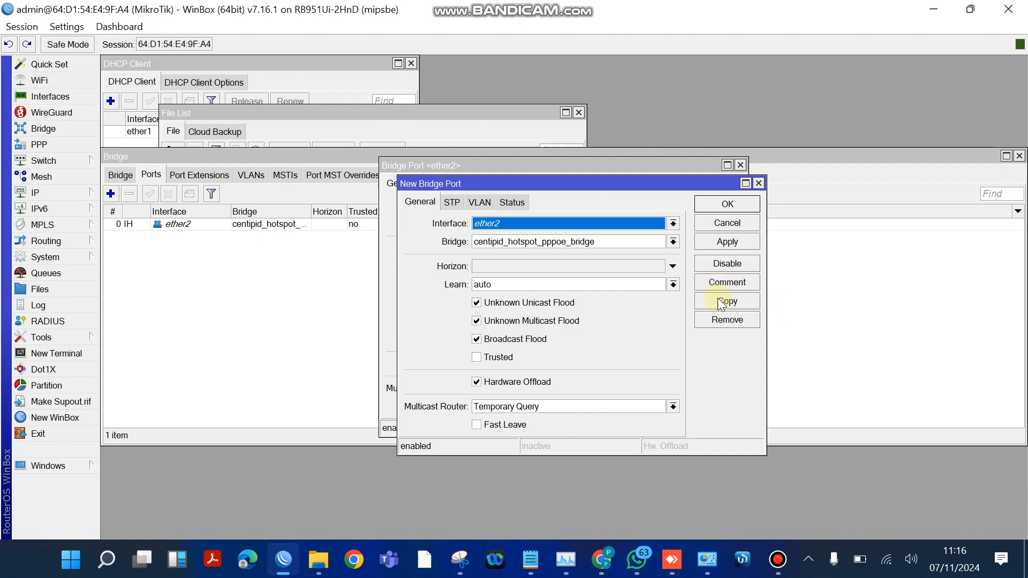
pyautogui.click(720, 301)
pyautogui.click(560, 244)
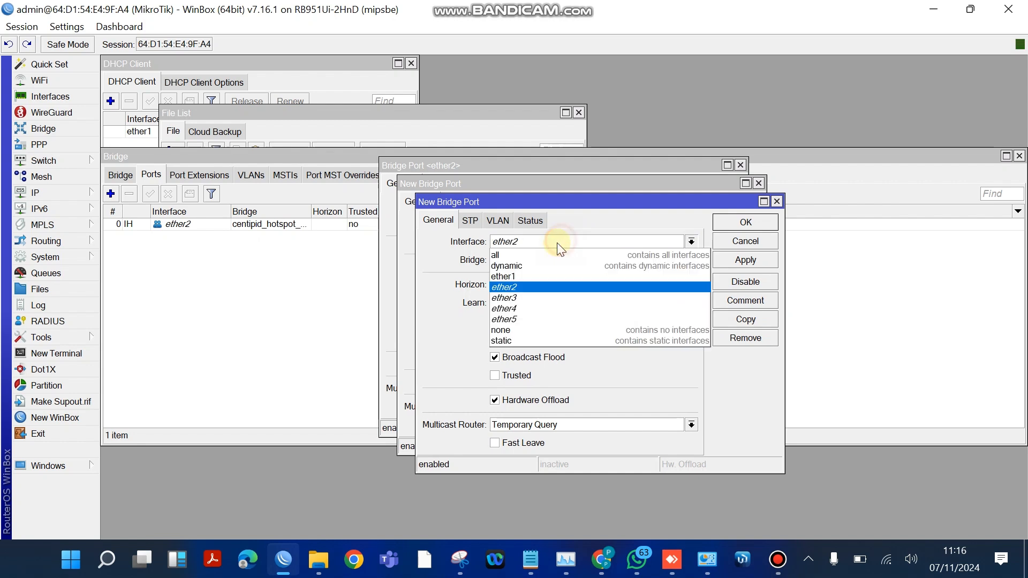
pyautogui.click(509, 298)
pyautogui.click(760, 263)
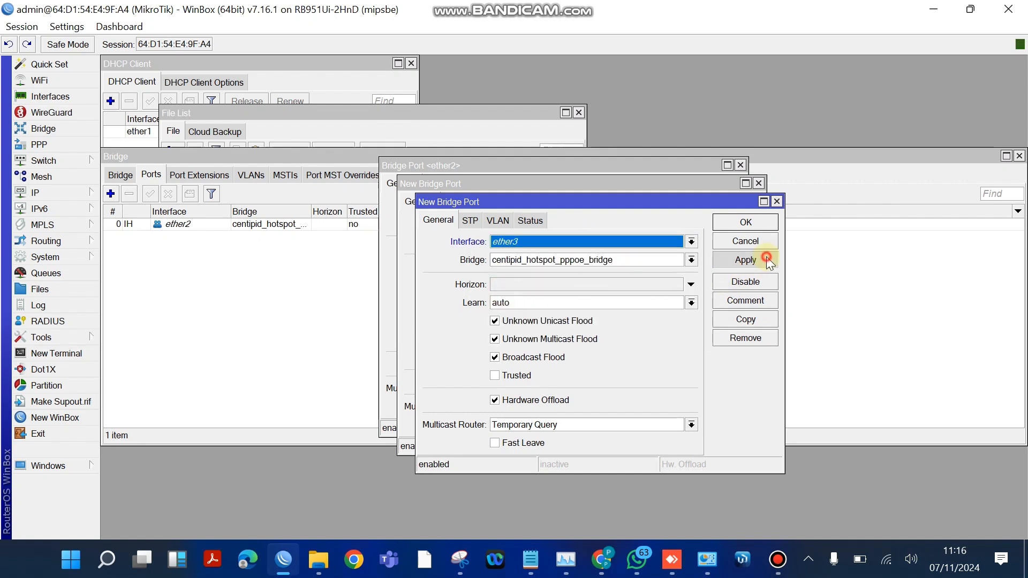
# - Copy the ether3 bridge port, set the copy's interface to ether4 and apply it
pyautogui.click(740, 321)
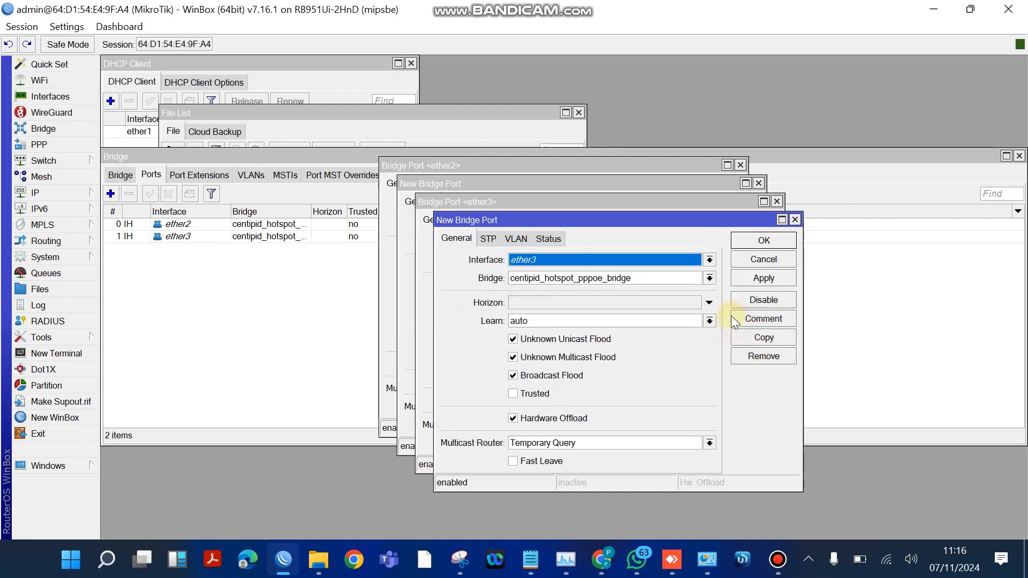
pyautogui.click(636, 259)
pyautogui.click(554, 326)
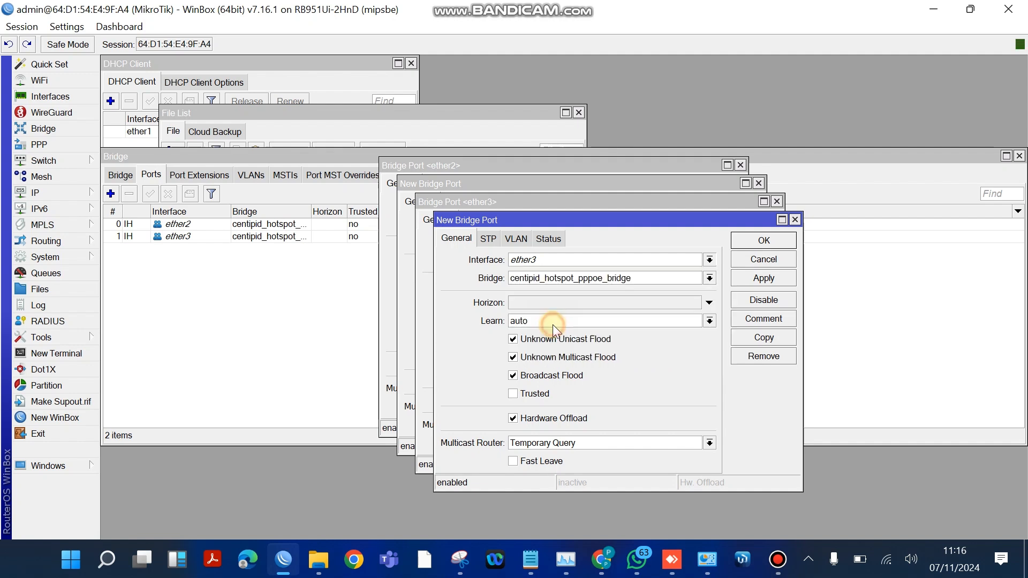
pyautogui.click(786, 278)
# - Copy the ether4 bridge port, set the copy's interface to ether5 and apply it
pyautogui.click(752, 330)
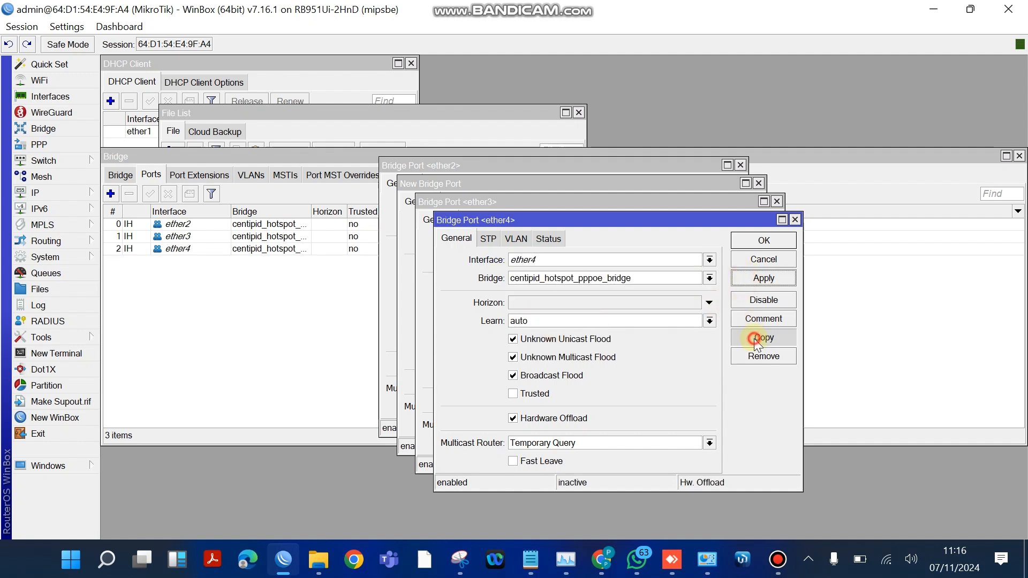
pyautogui.click(622, 279)
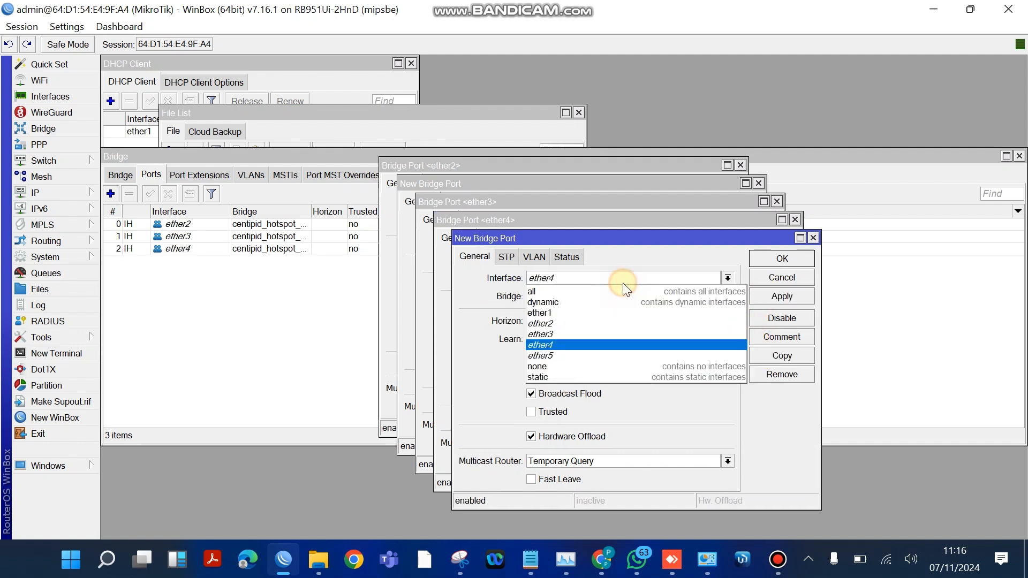
pyautogui.click(557, 355)
pyautogui.click(804, 295)
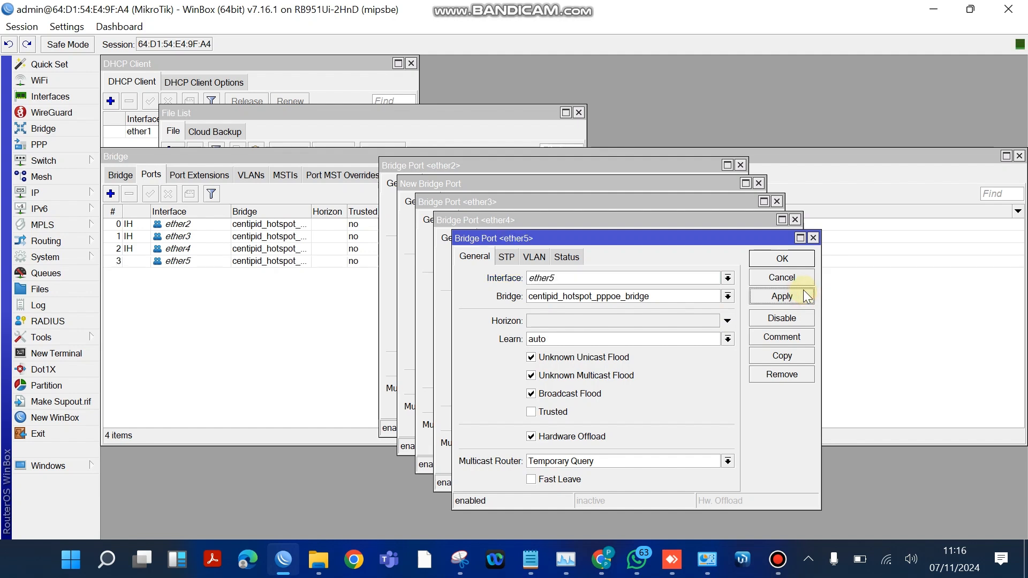
# - Discard the extra copy of the ether5 port and close all bridge port dialogs and the bridge window
pyautogui.click(772, 359)
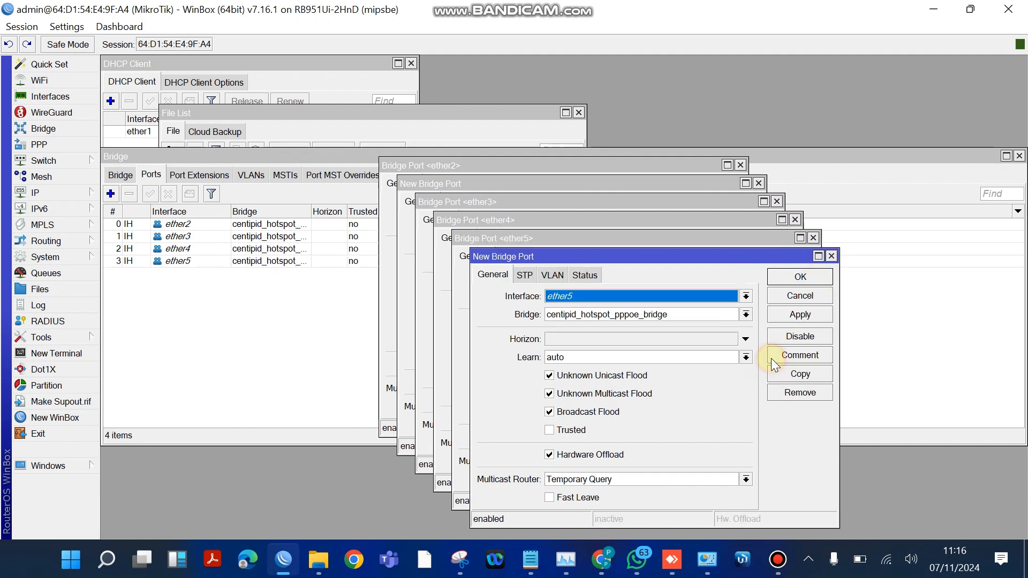
pyautogui.click(624, 296)
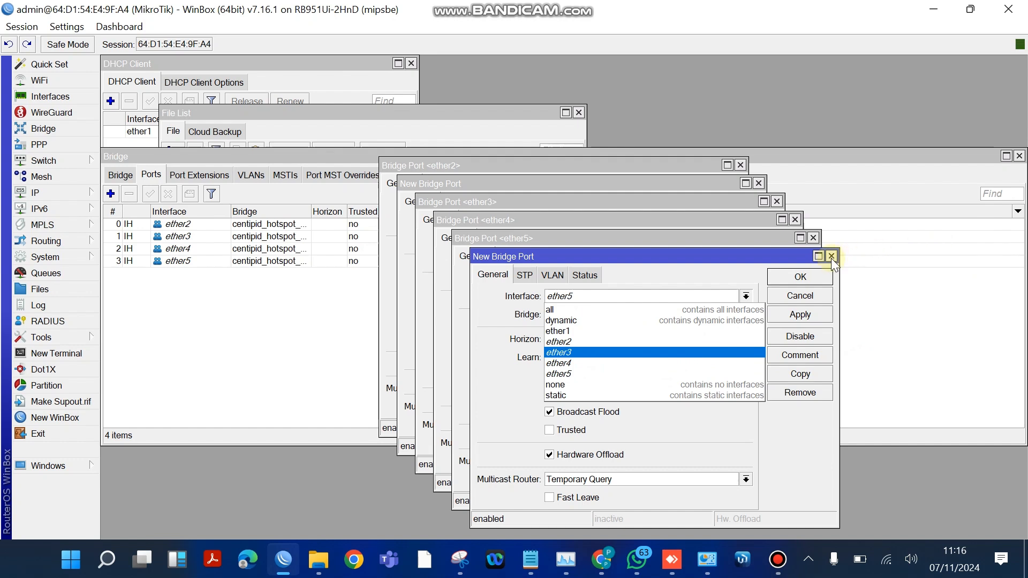
pyautogui.press('Escape')
pyautogui.press('Escape')
pyautogui.press('Escape')
pyautogui.press('Escape')
pyautogui.press('Escape')
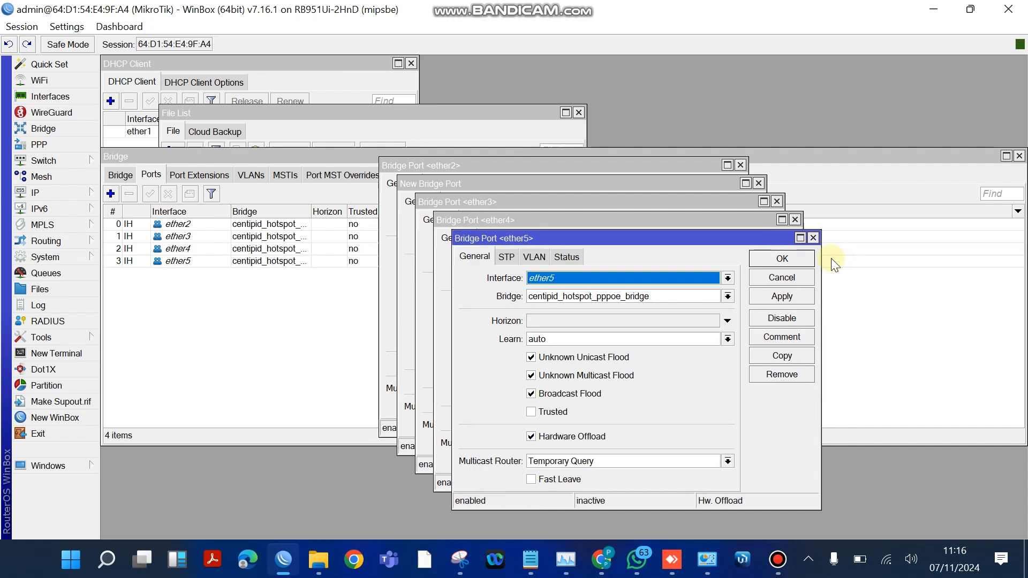
pyautogui.press('Escape')
pyautogui.press('Escape')
pyautogui.press('Escape')
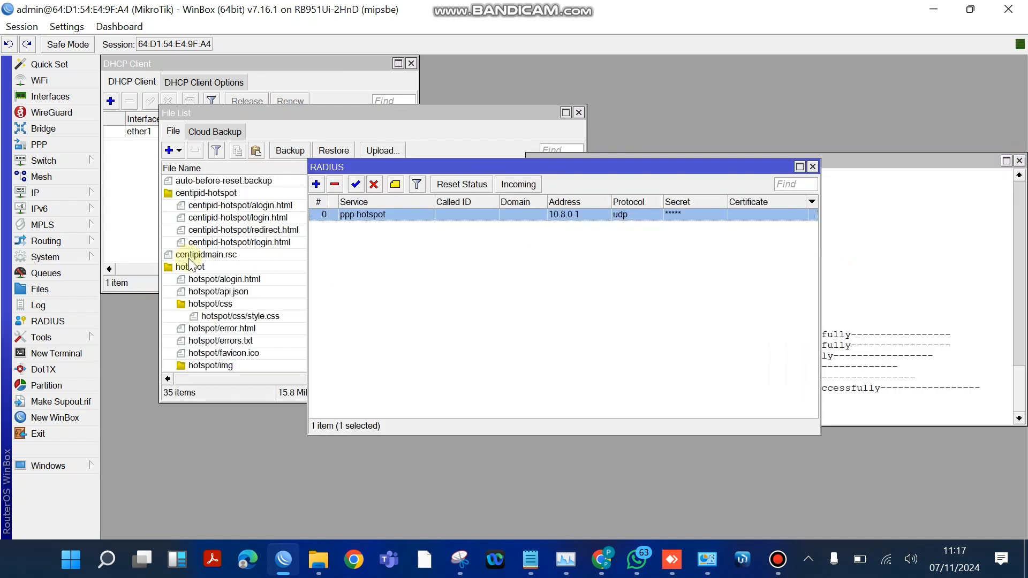
# - Set the HTML Directory of the centipid_hs_prof hotspot server profile to centipid-hotspot and save the profile
pyautogui.click(40, 194)
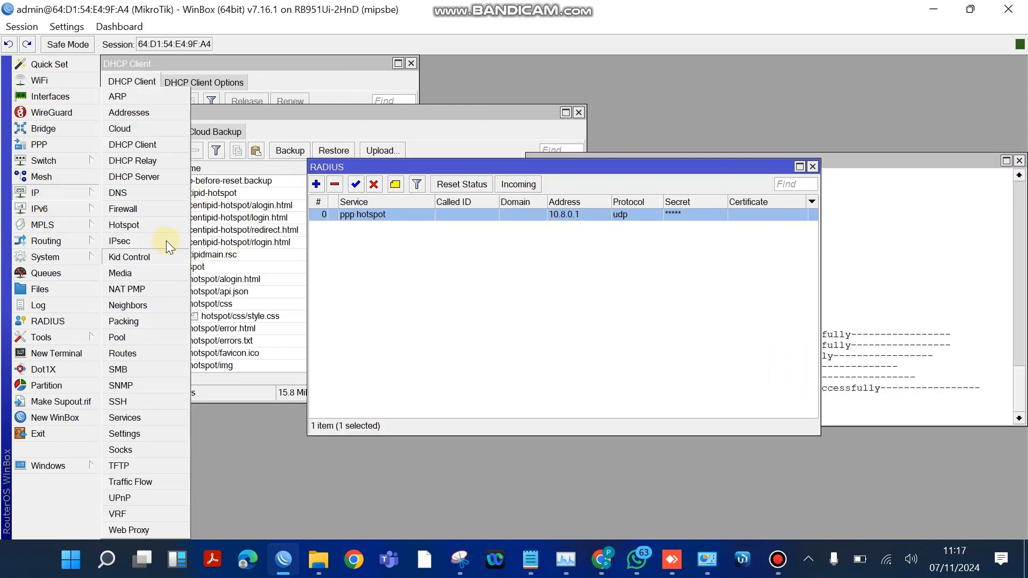
pyautogui.click(134, 226)
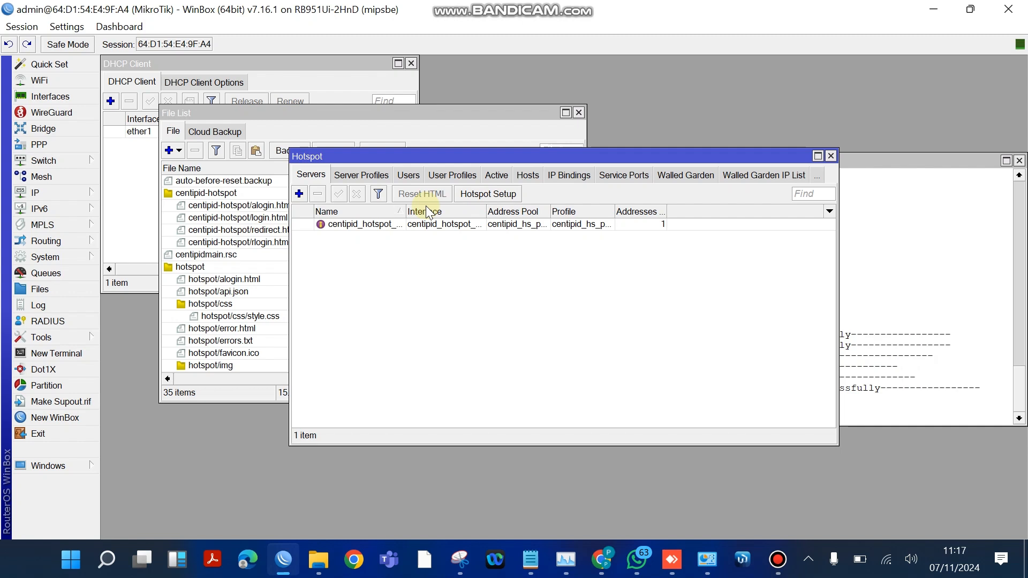
pyautogui.click(360, 175)
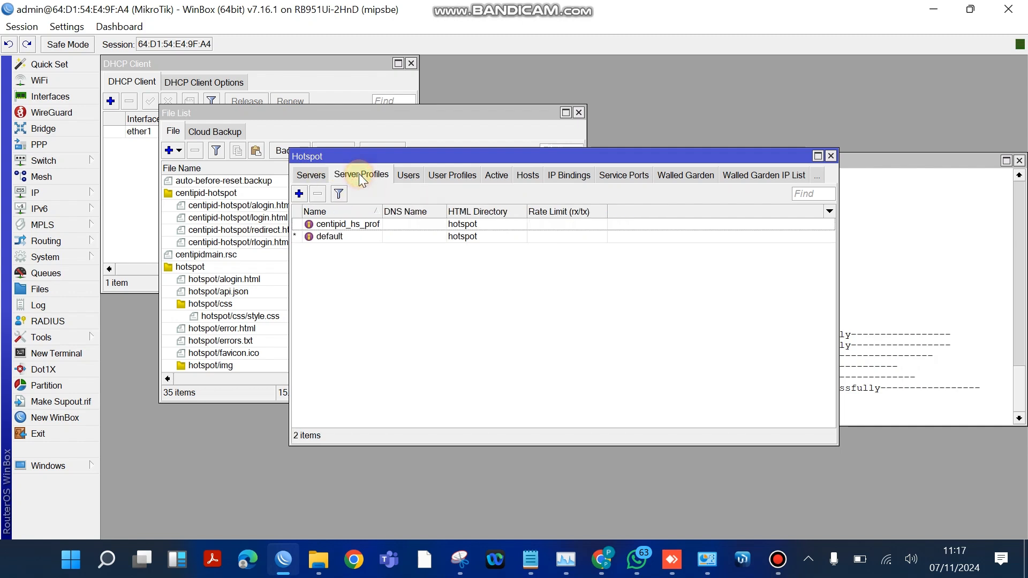
pyautogui.doubleClick(463, 227)
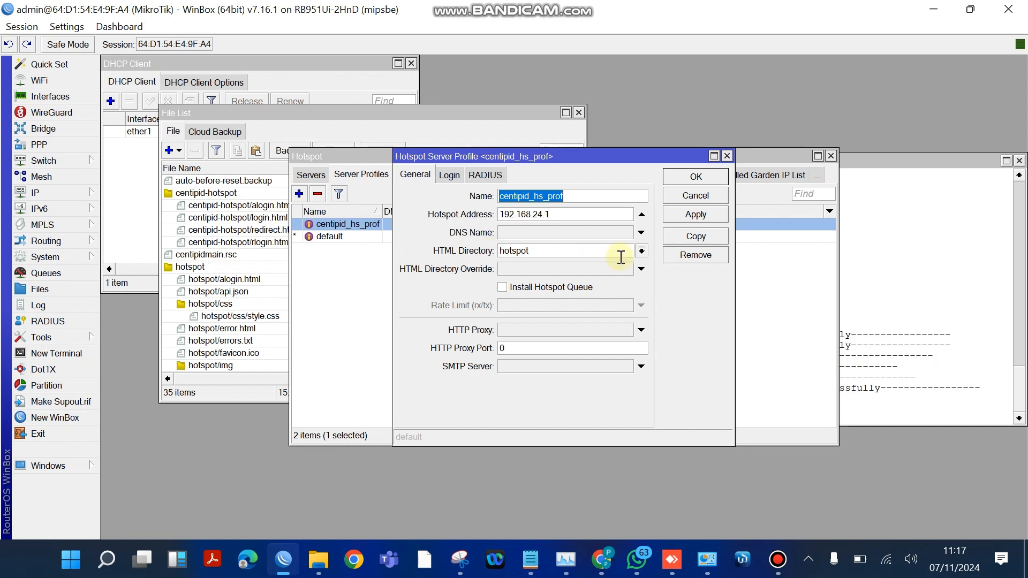
pyautogui.click(642, 251)
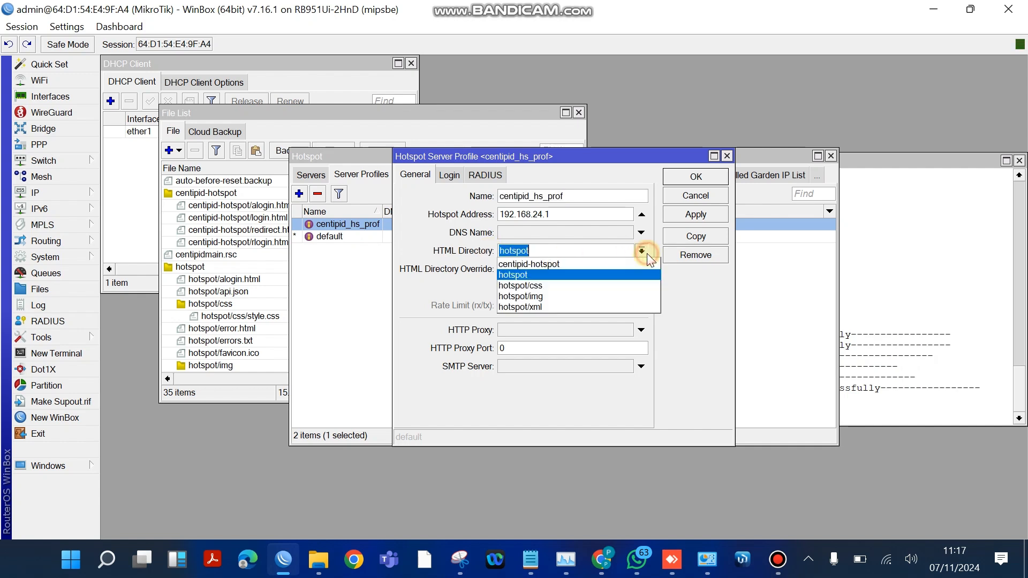
pyautogui.click(522, 264)
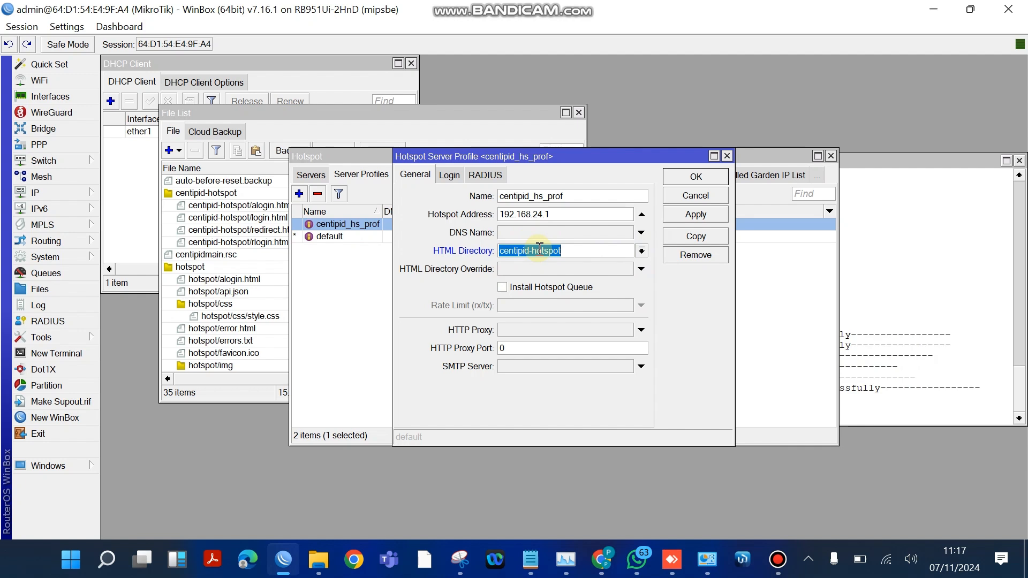
pyautogui.click(696, 214)
pyautogui.click(696, 177)
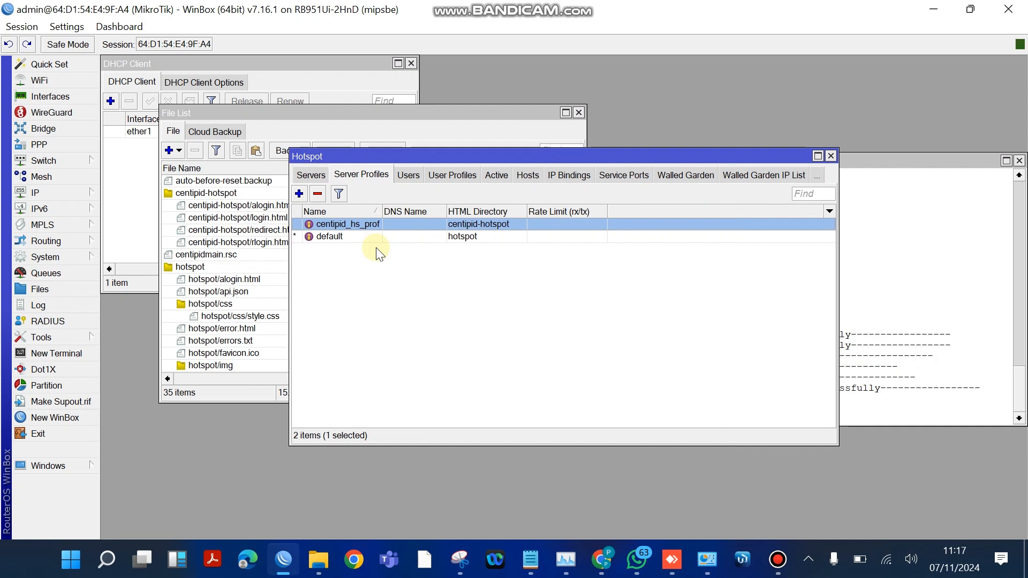
# - Switch to the Wave Core dashboard in Chrome and refresh the Mikrotik devices list to check the new router's status
pyautogui.click(601, 560)
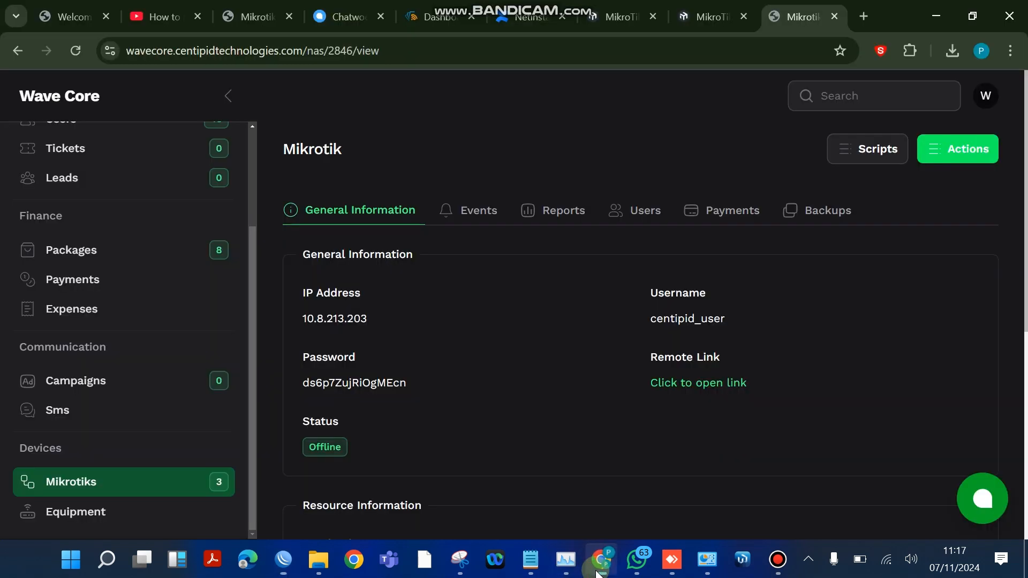
pyautogui.click(90, 493)
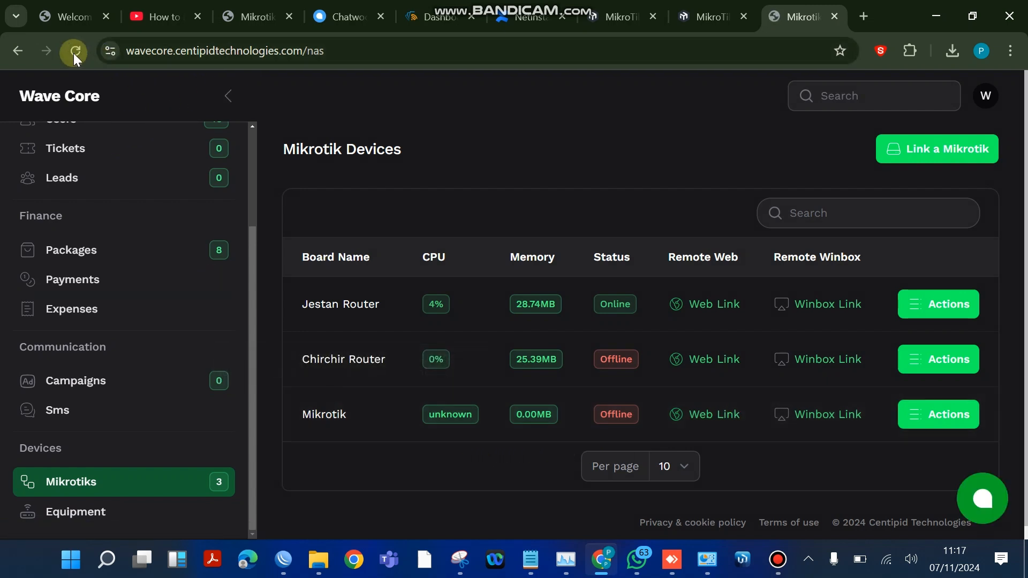
pyautogui.click(73, 53)
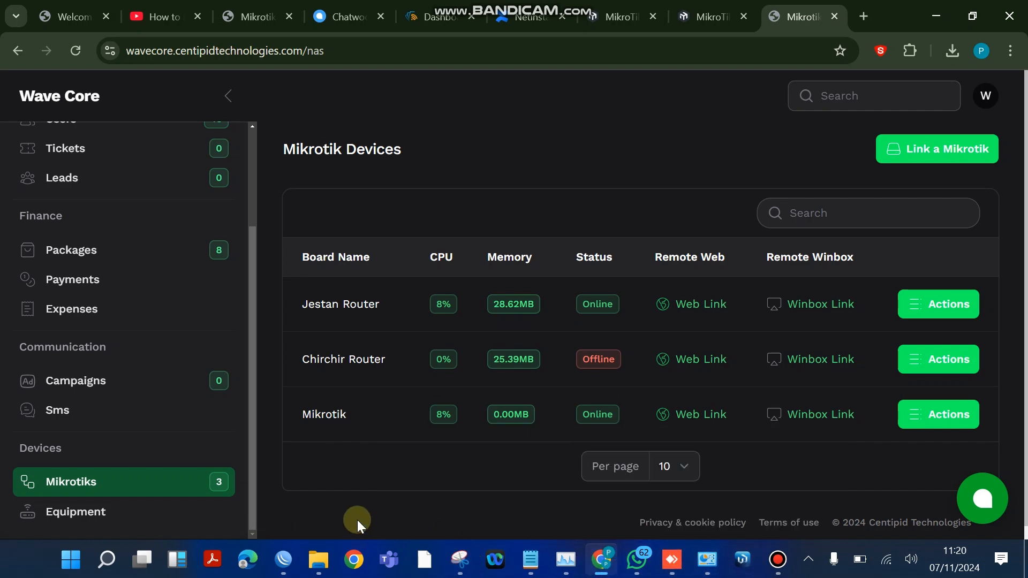
# - Return to WinBox and check the connection status of the centipid OVPN client interface
pyautogui.click(285, 561)
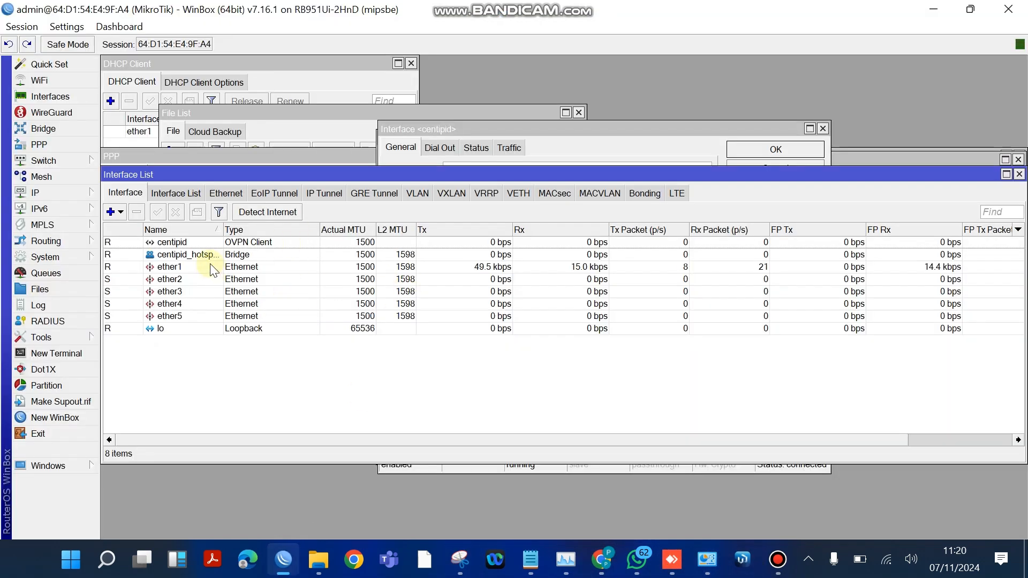
pyautogui.doubleClick(579, 242)
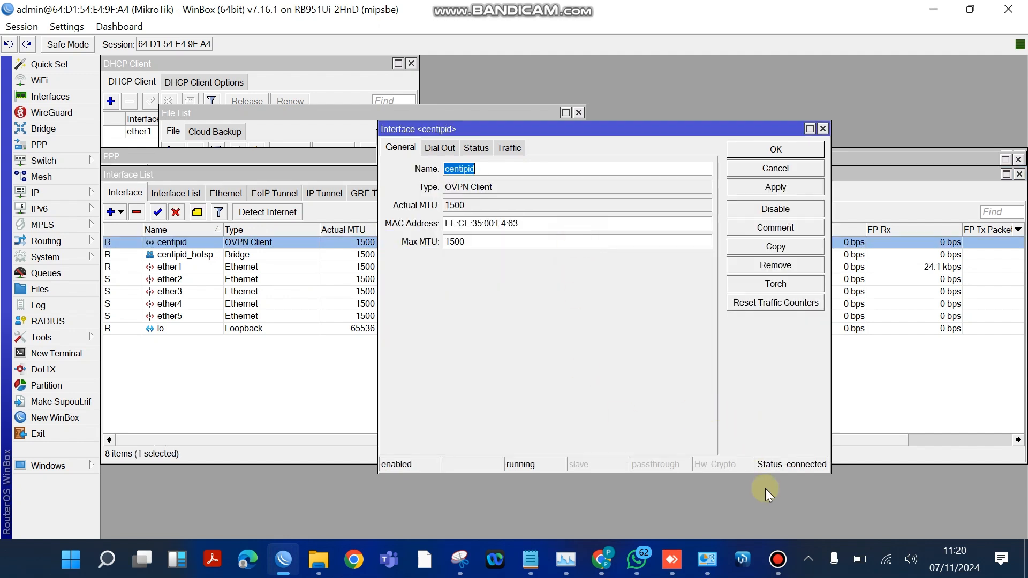
pyautogui.click(946, 431)
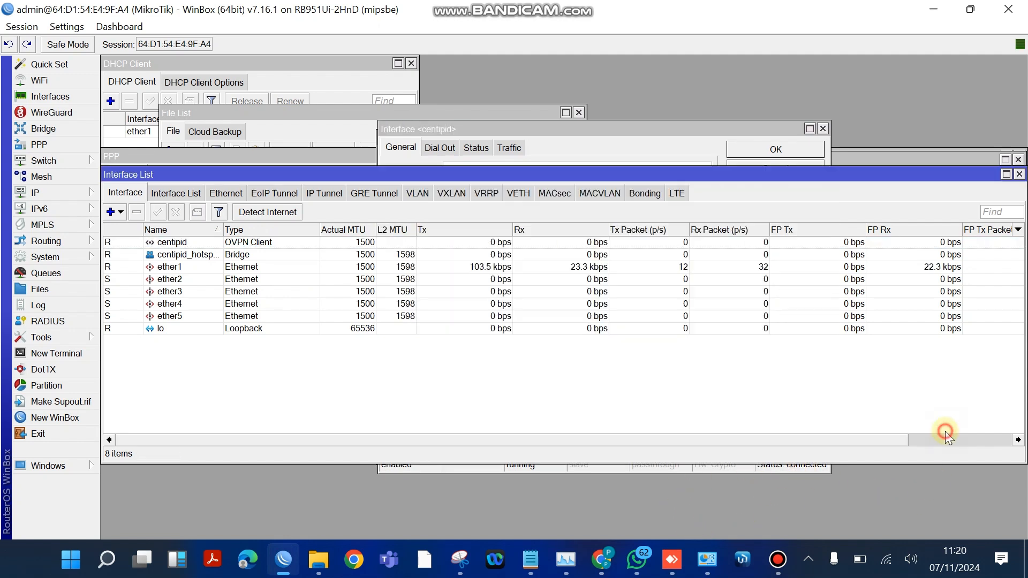
# - Reopen the 10.8.0.1 RADIUS server, set Require Message Auth to no and apply the change
pyautogui.click(71, 323)
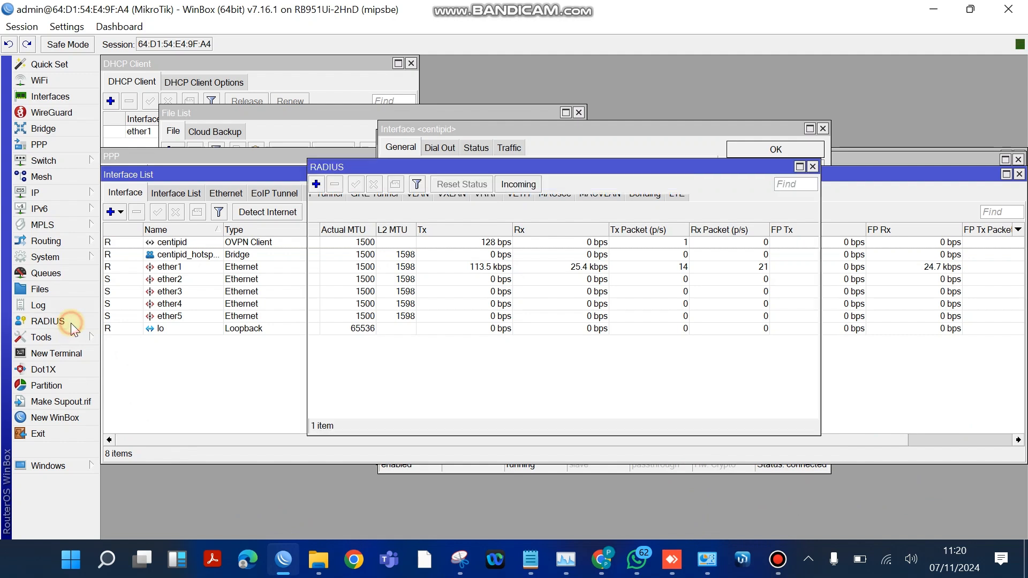
pyautogui.doubleClick(507, 216)
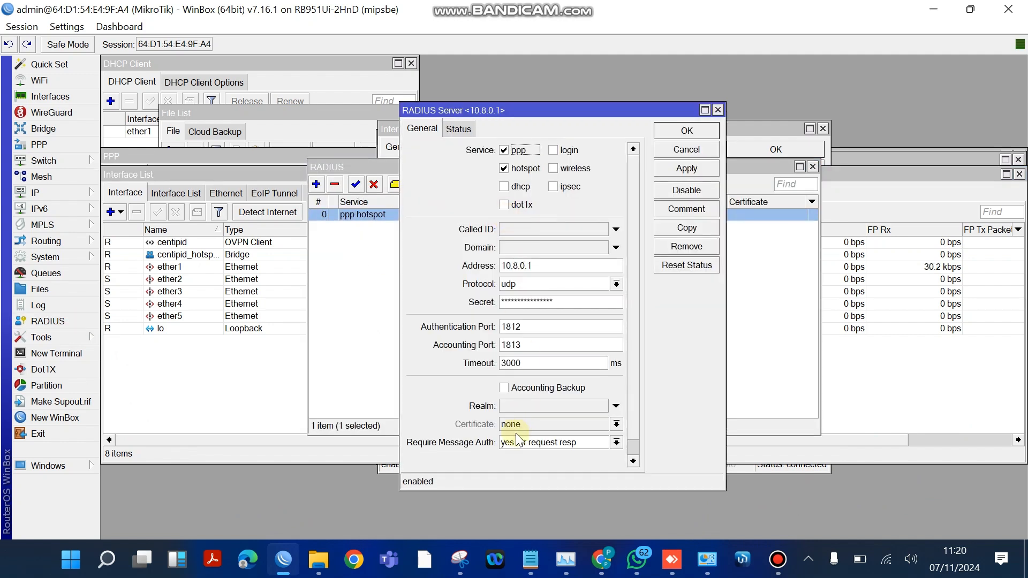
pyautogui.click(613, 448)
pyautogui.click(554, 455)
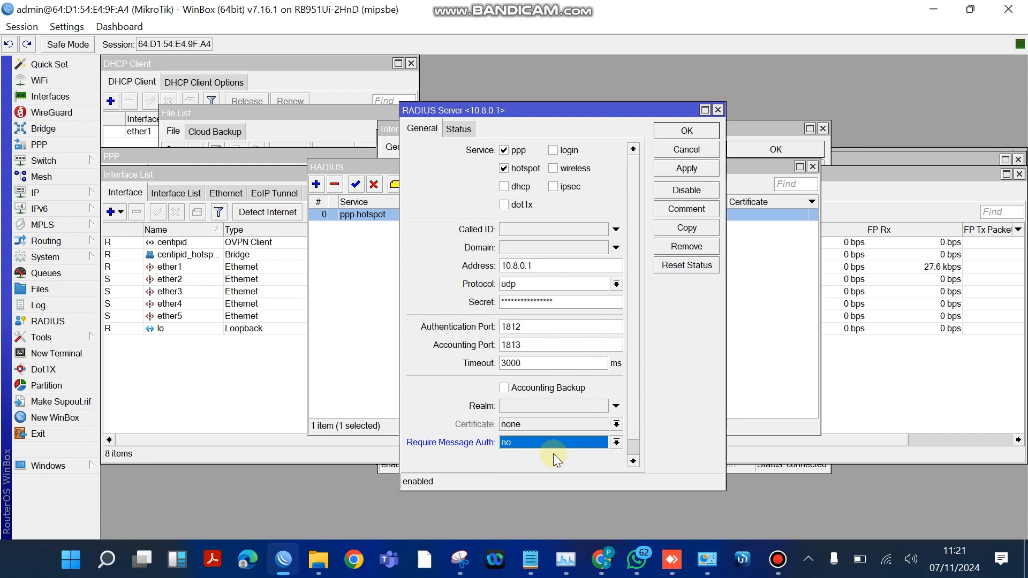
pyautogui.click(679, 170)
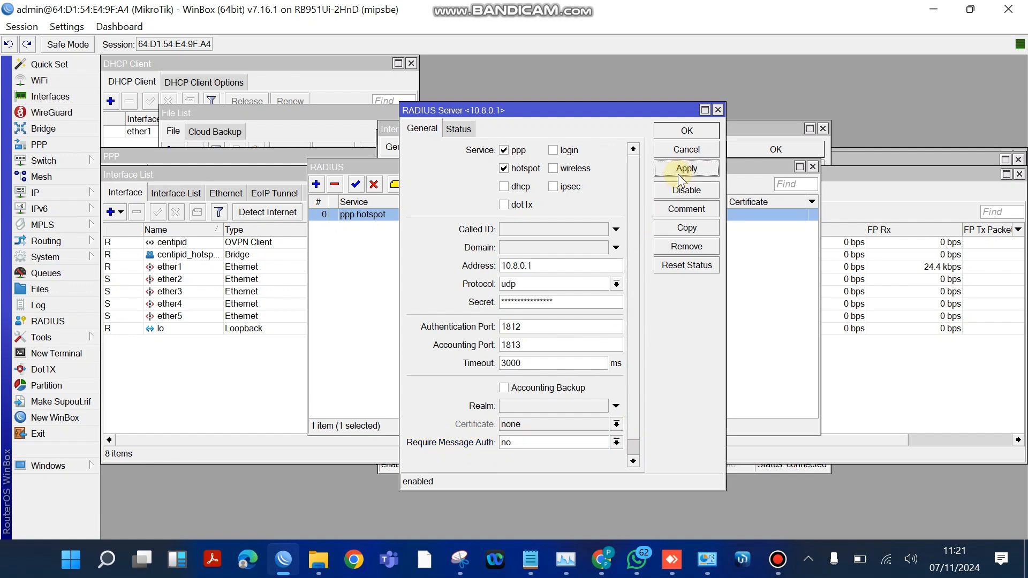
# - Switch to WinBox 4.0beta9, list the neighbouring devices and allow WinBox access through Windows Defender Firewall on public networks
pyautogui.click(741, 560)
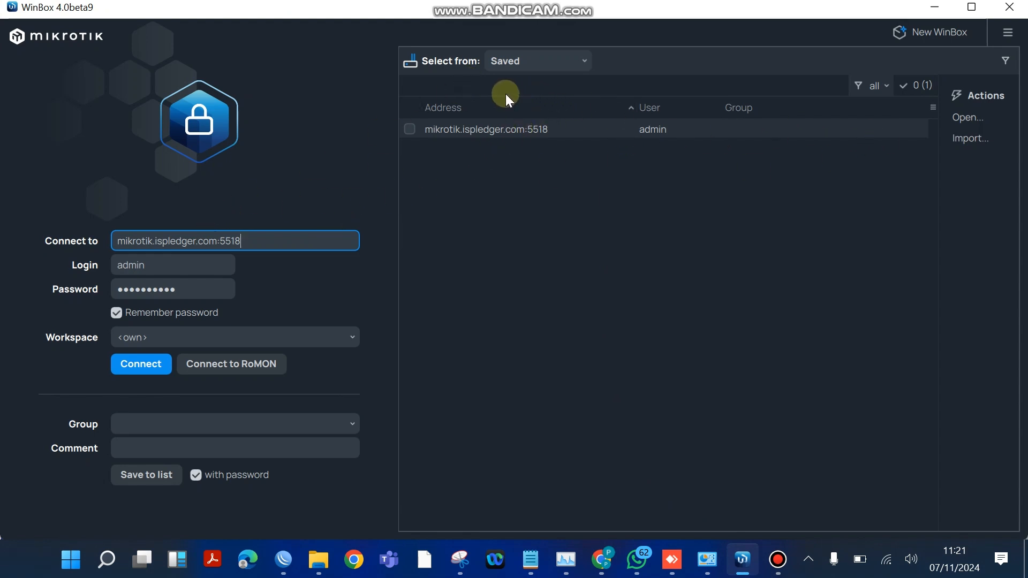
pyautogui.click(581, 63)
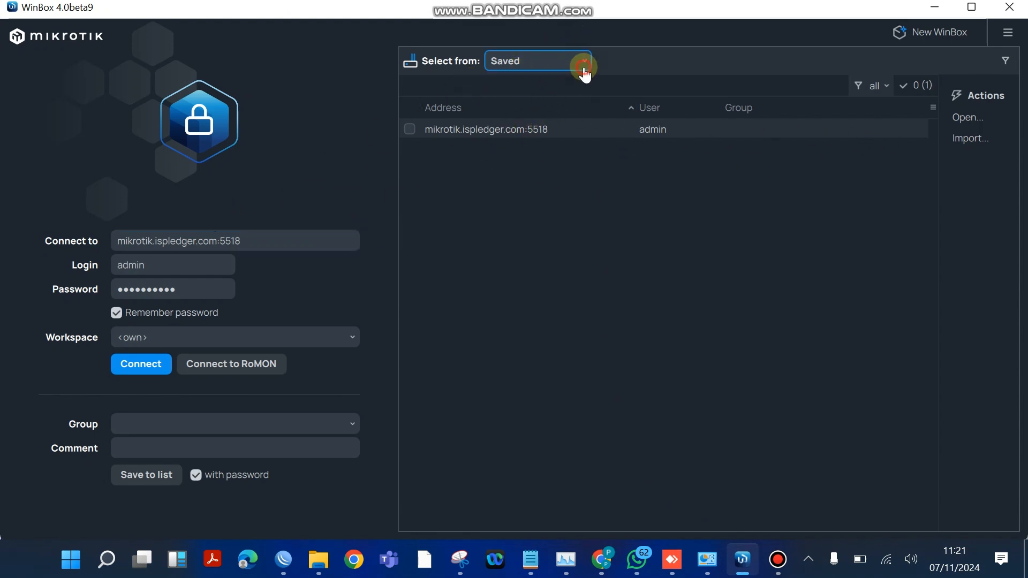
pyautogui.click(546, 102)
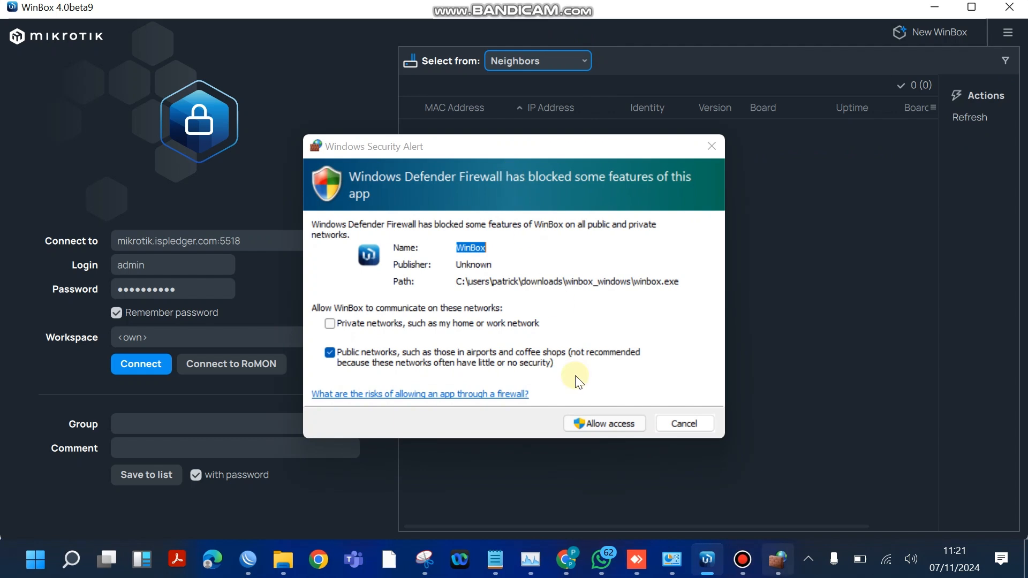
pyautogui.click(583, 425)
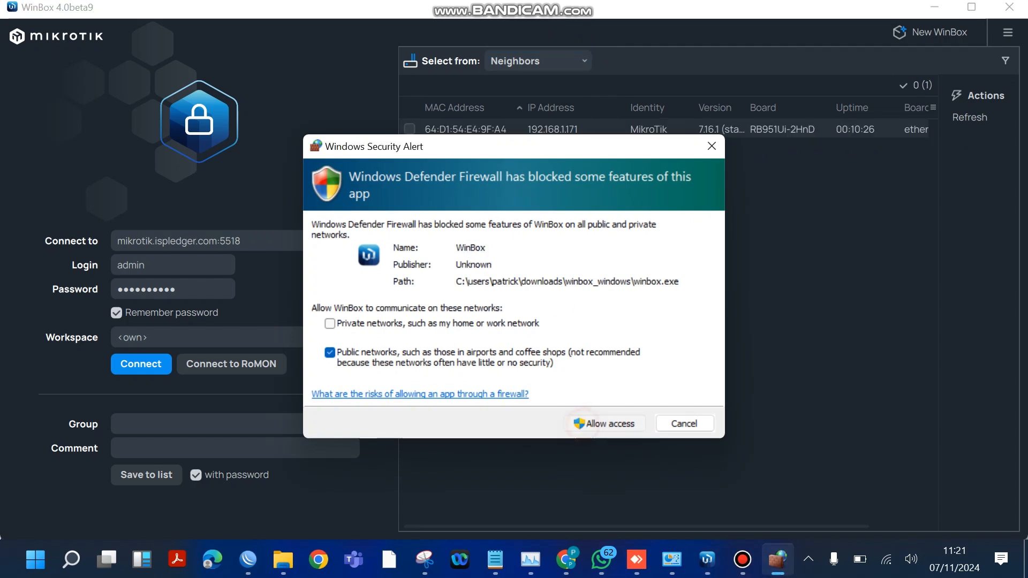
pyautogui.click(613, 422)
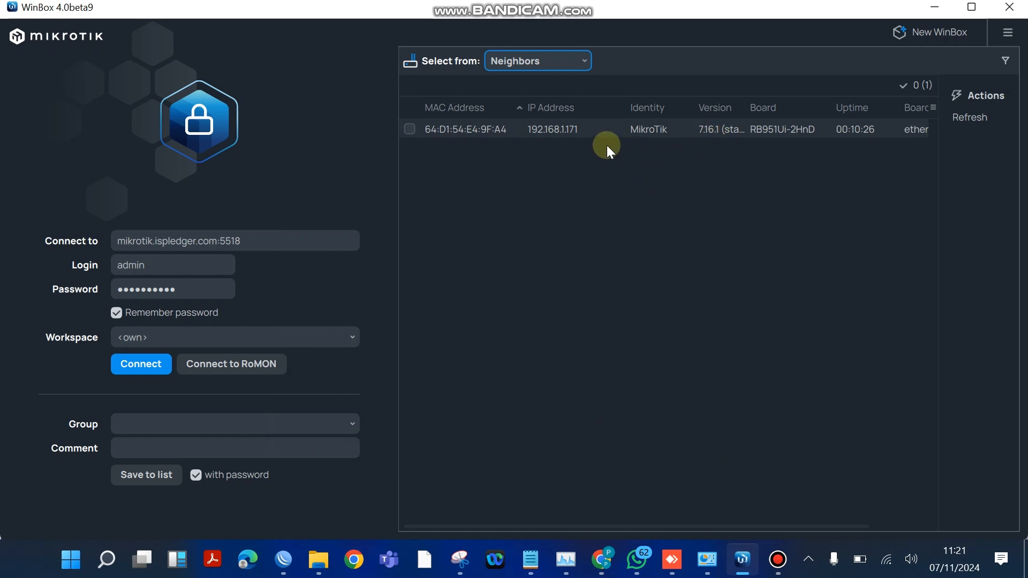
# - Select the RB951Ui-2HnD neighbour by its MAC address, replace the saved login password with the router's password and connect as admin
pyautogui.click(451, 127)
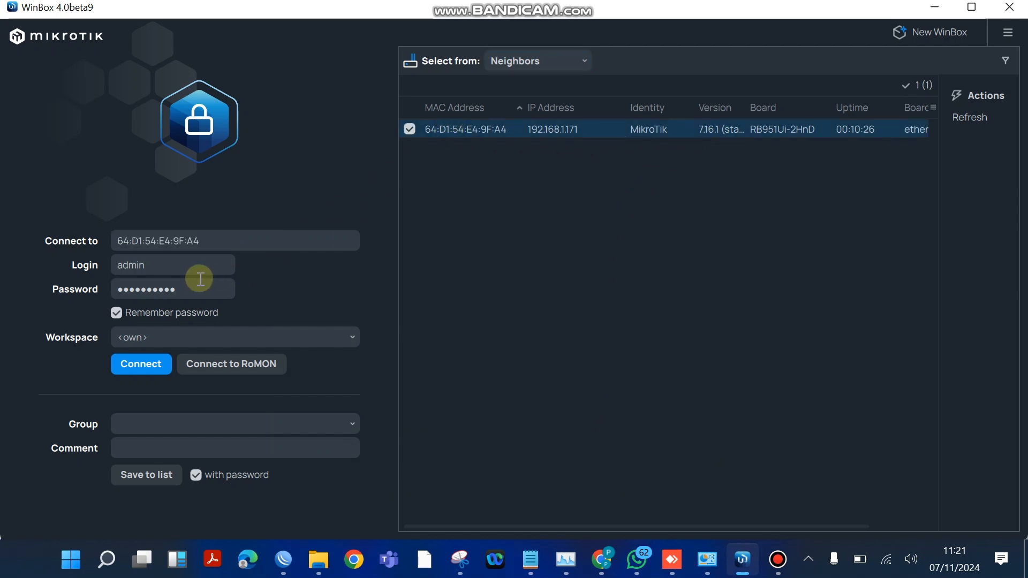
pyautogui.click(188, 291)
pyautogui.hotkey('ctrl', 'a')
pyautogui.press('BackSpace')
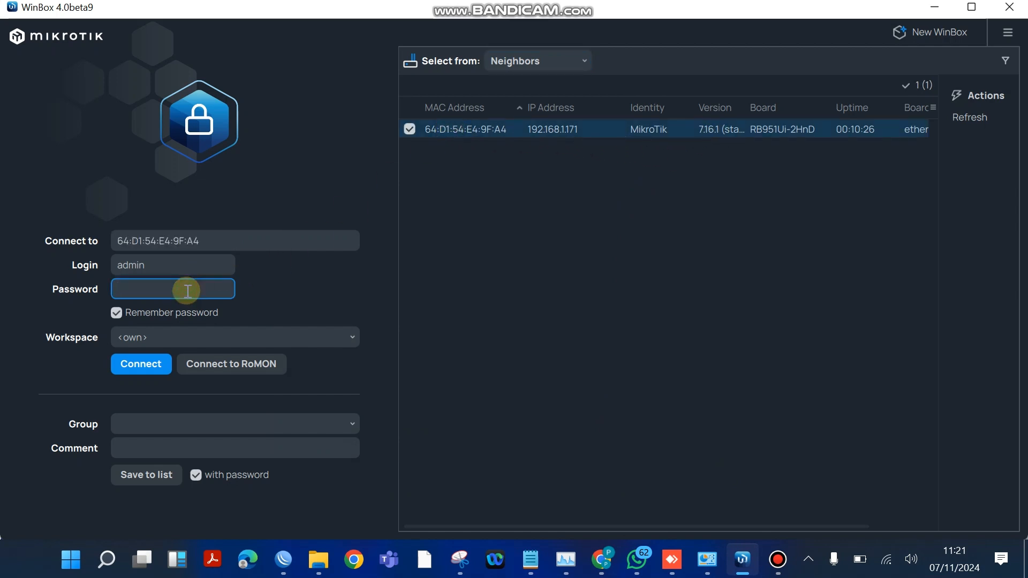
pyautogui.write('••••')
pyautogui.press('Return')
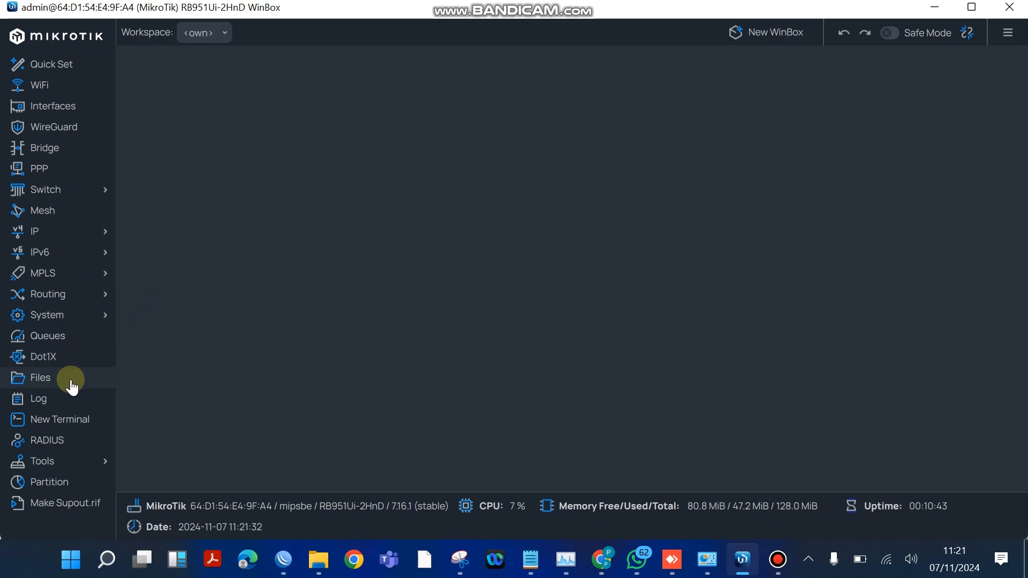
# - Open the 10.8.0.1 RADIUS server entry, set Require Message Auth to no and save the entry
pyautogui.click(57, 441)
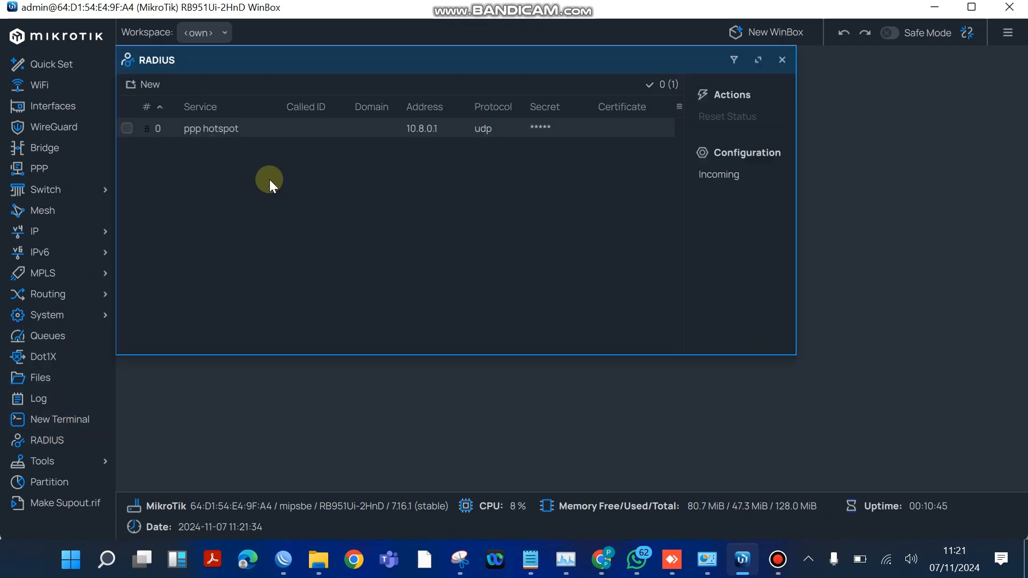
pyautogui.doubleClick(304, 132)
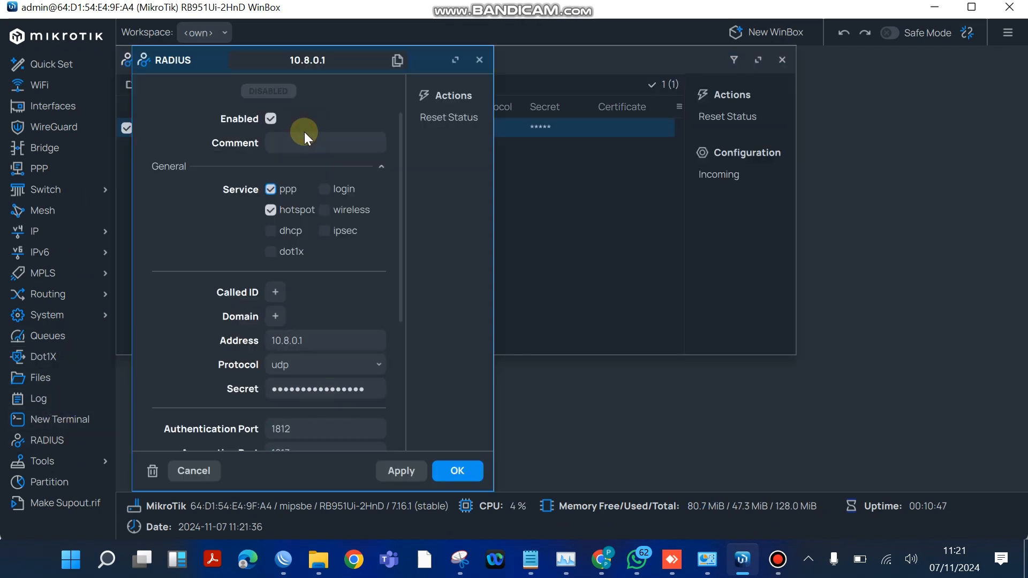
pyautogui.scroll(-1, 304, 299)
pyautogui.scroll(-4, 304, 300)
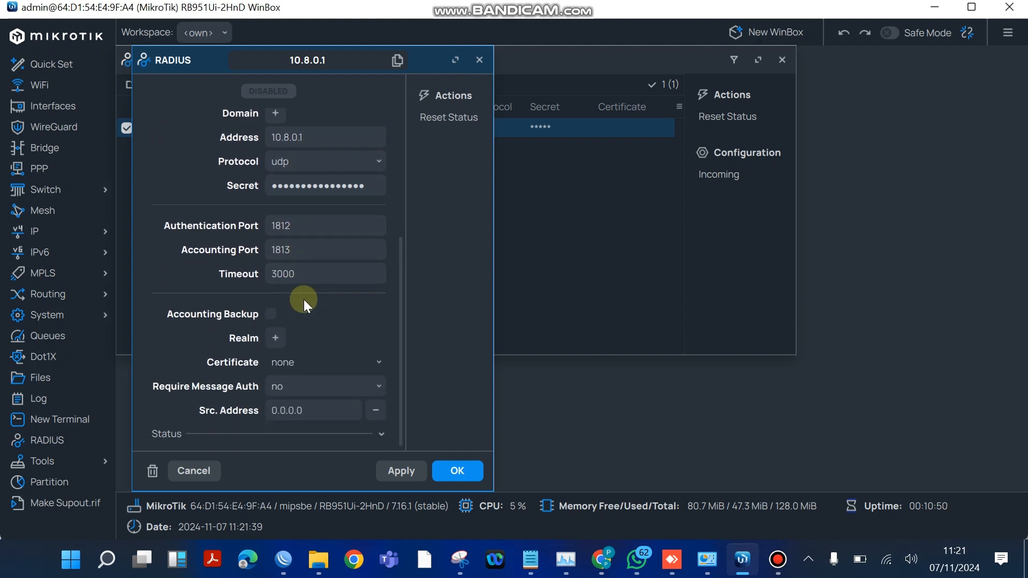
pyautogui.click(374, 389)
pyautogui.click(335, 432)
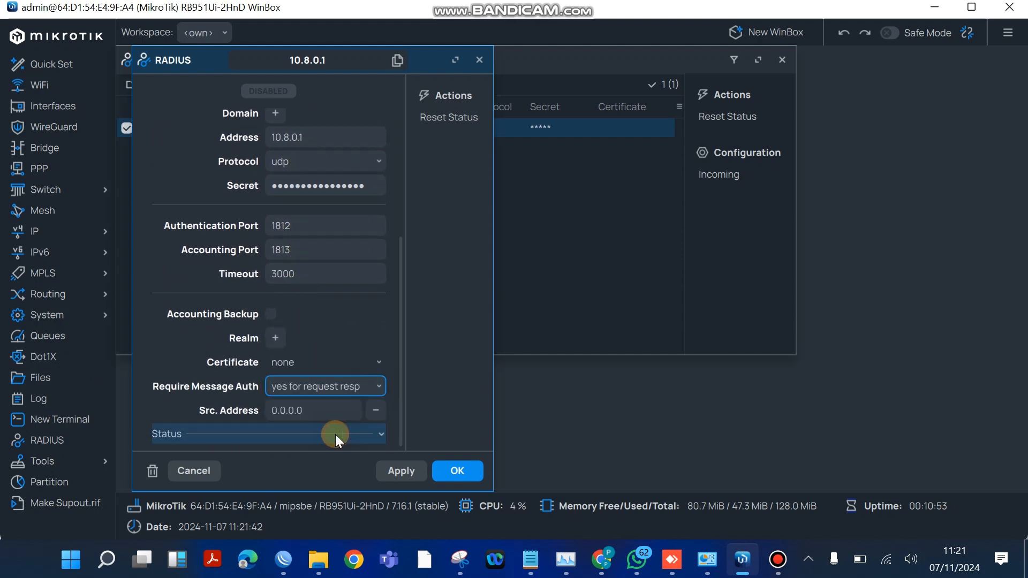
pyautogui.click(376, 398)
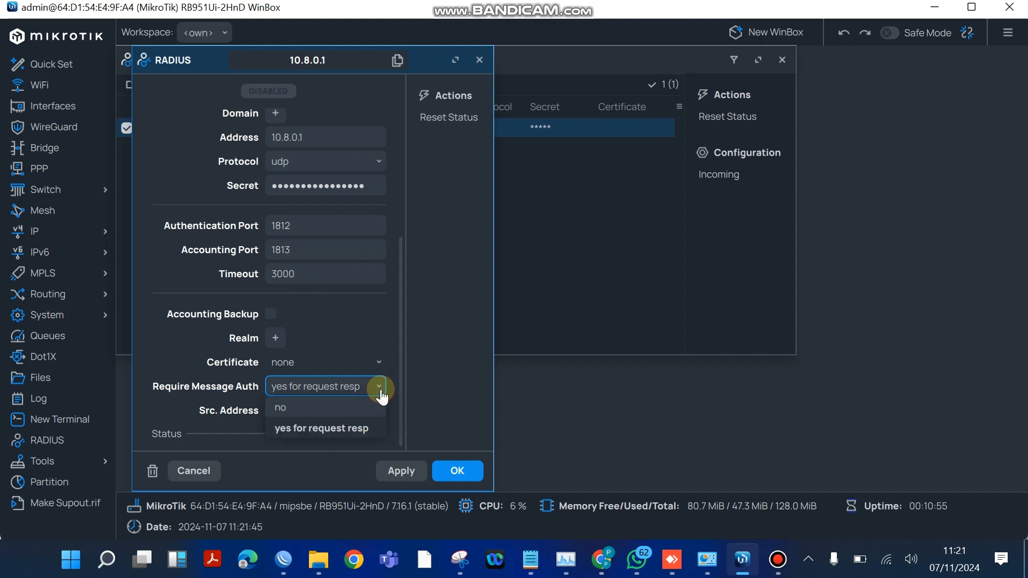
pyautogui.click(306, 410)
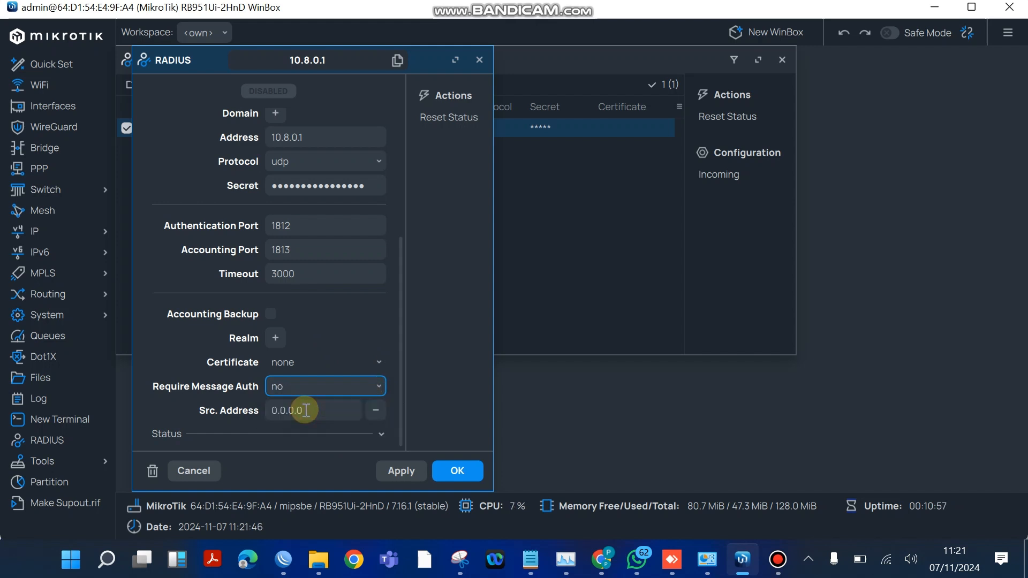
pyautogui.click(403, 476)
pyautogui.click(455, 474)
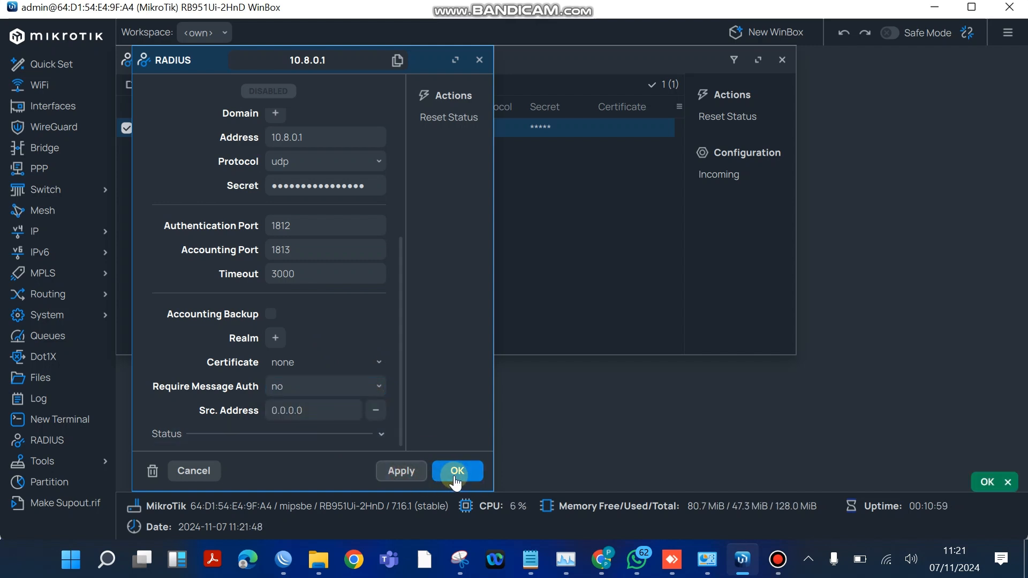